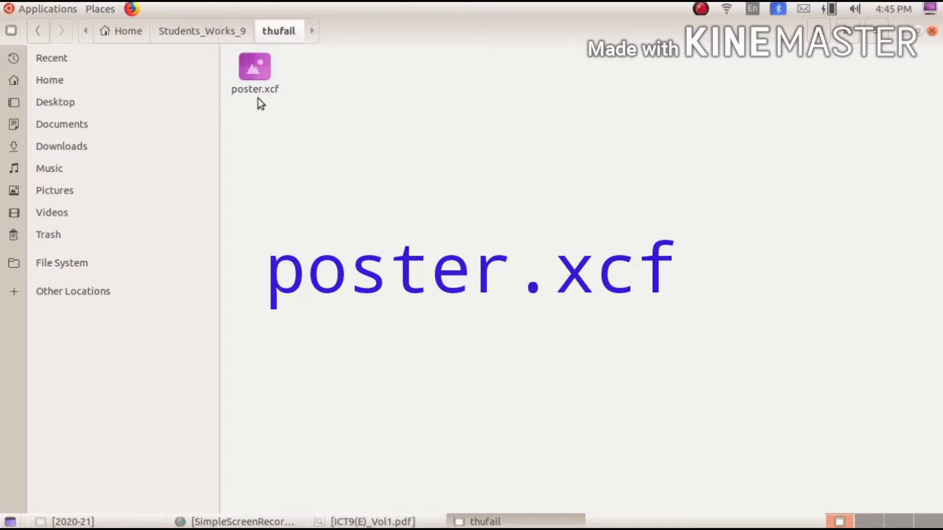
Open poster.xcf from the student's folder inside Students_Works_9
double_click(253, 85)
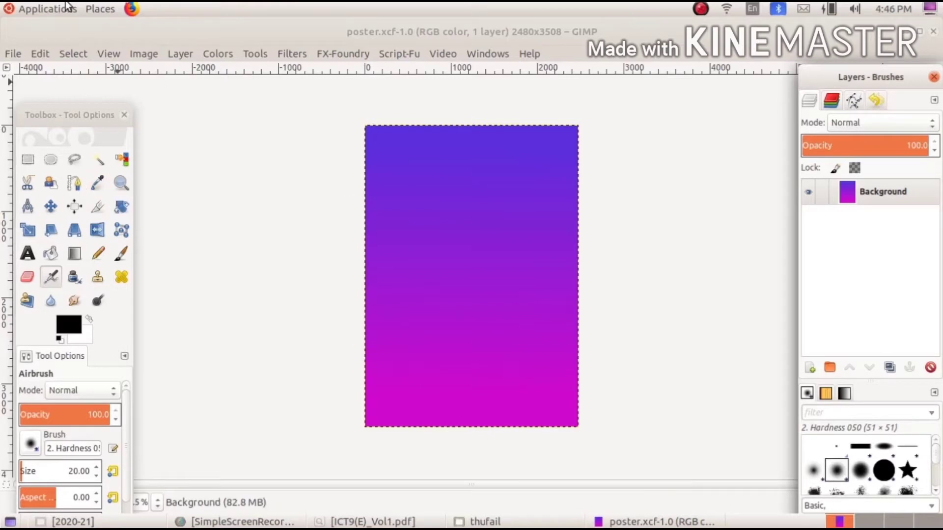
left_click(12, 54)
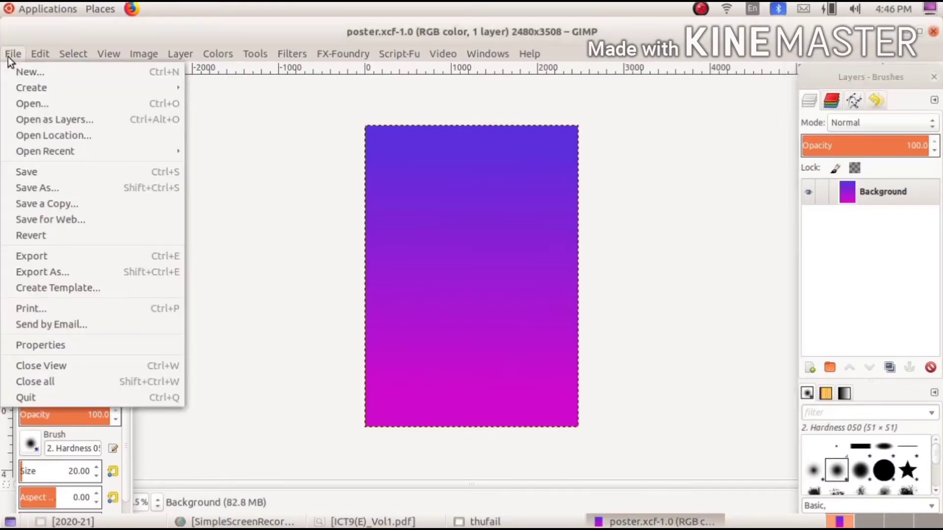
left_click(31, 103)
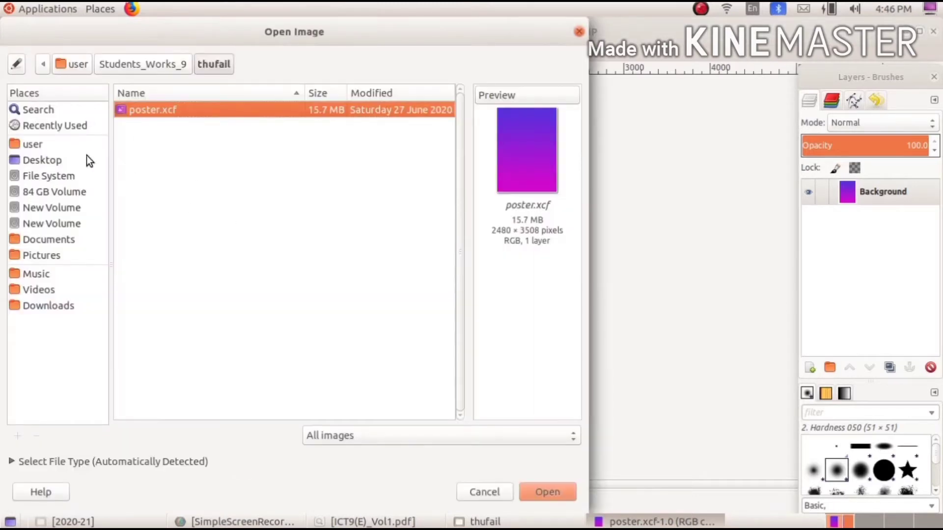
left_click(57, 146)
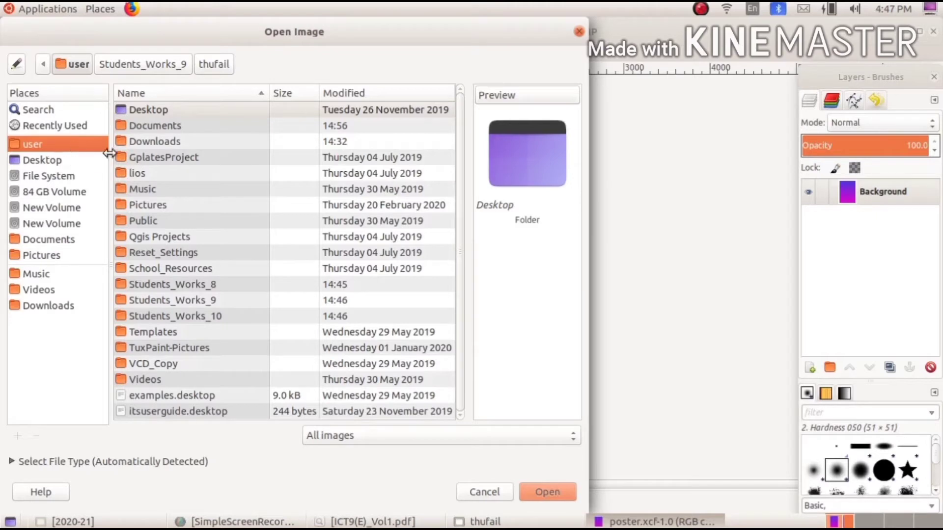
double_click(184, 273)
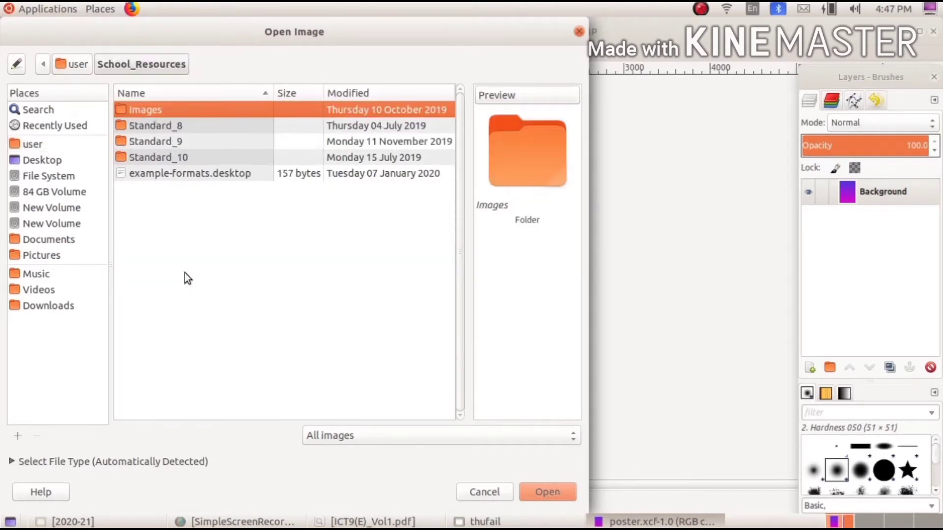
double_click(181, 143)
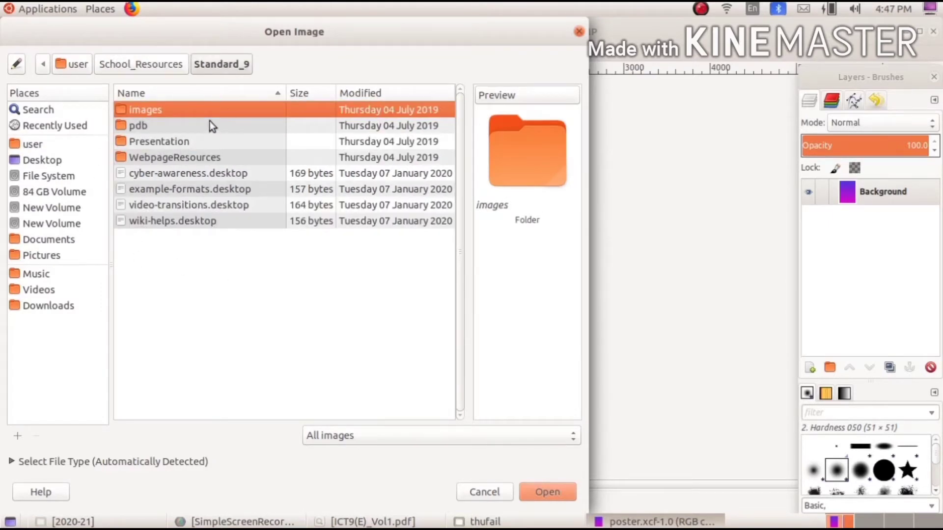
double_click(217, 110)
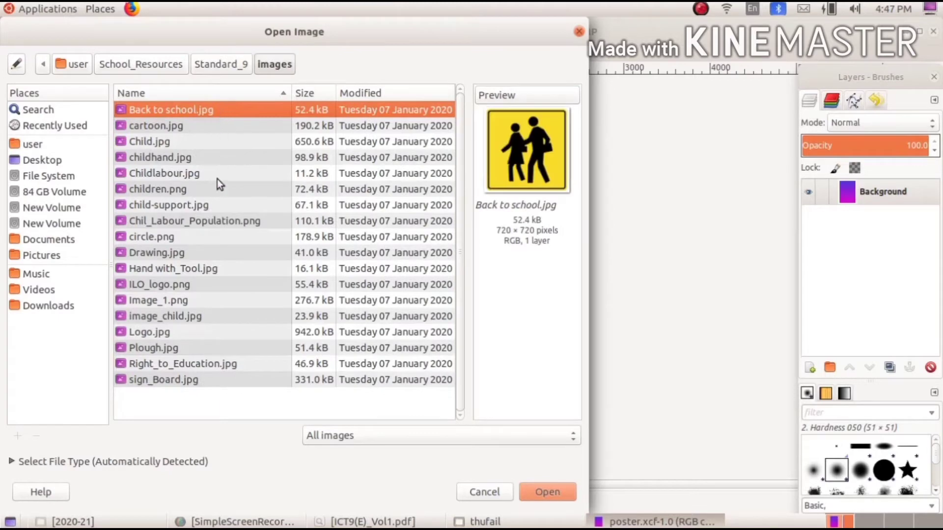
left_click(211, 285)
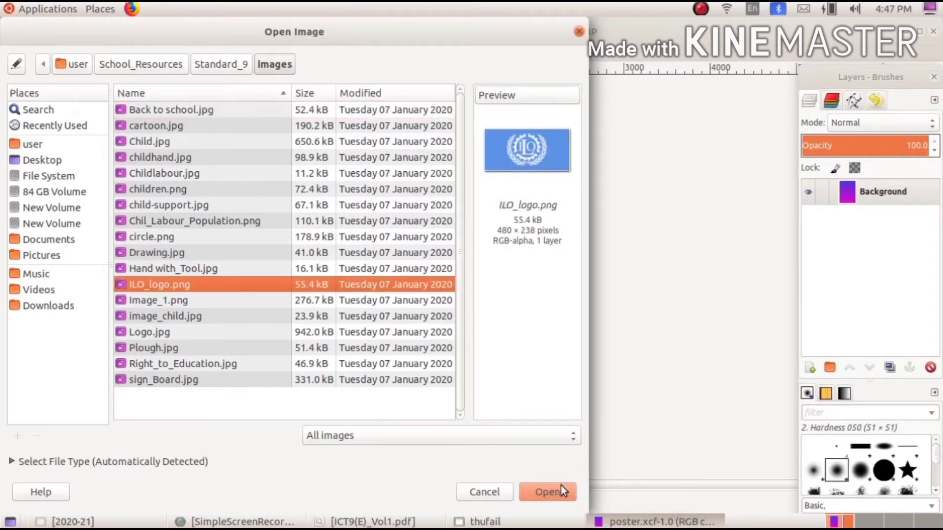
left_click(482, 496)
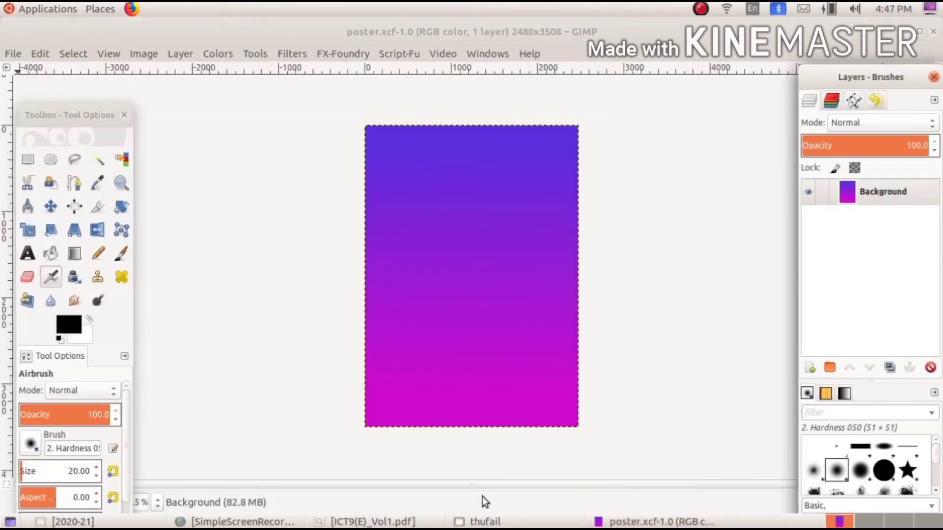
Browse the file manager from Home to the images folder in School_Resources/Standard_9
left_click(100, 9)
left_click(107, 28)
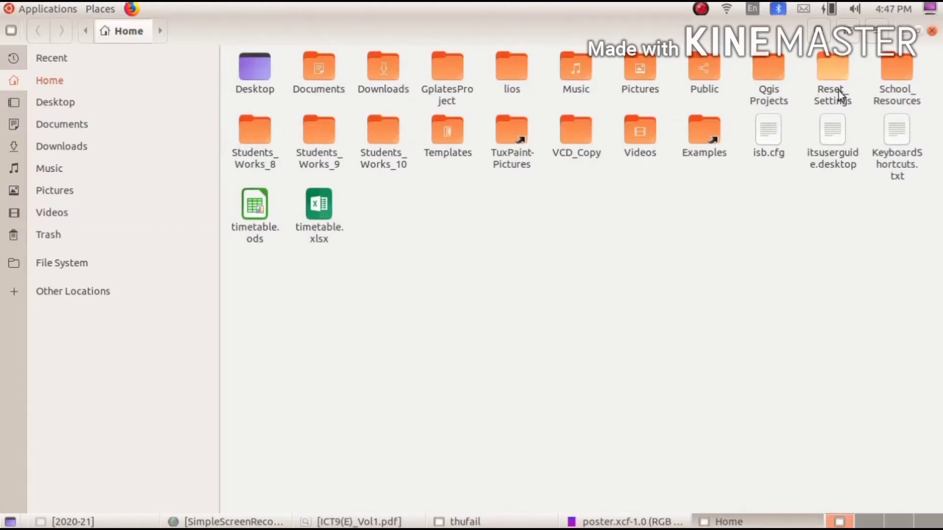
double_click(895, 91)
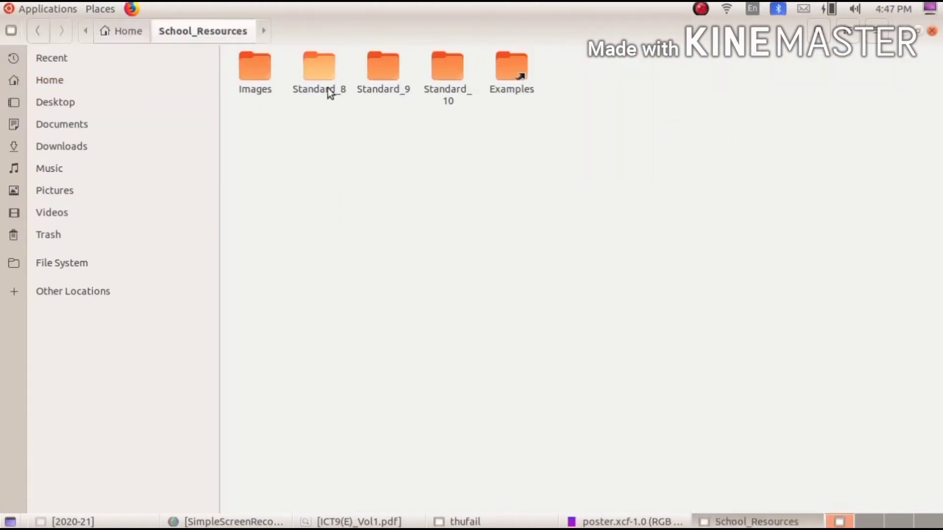
double_click(376, 81)
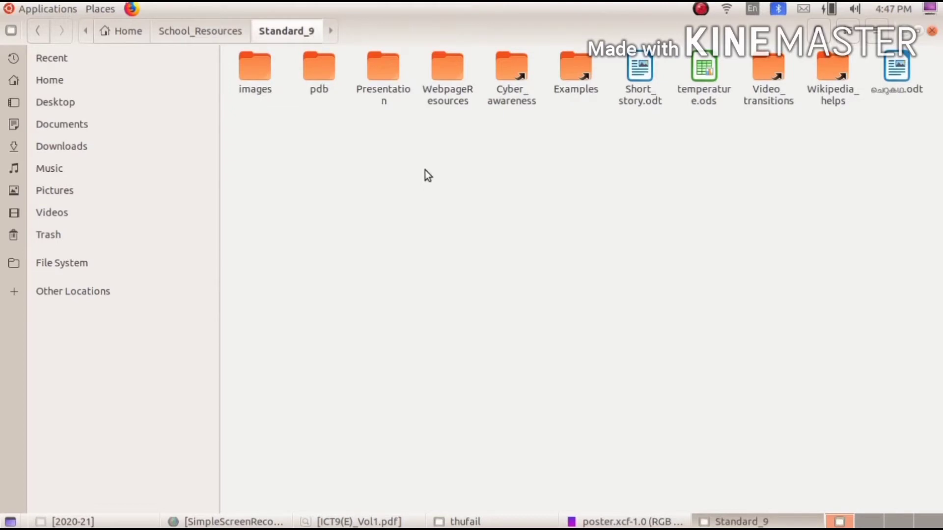
double_click(261, 76)
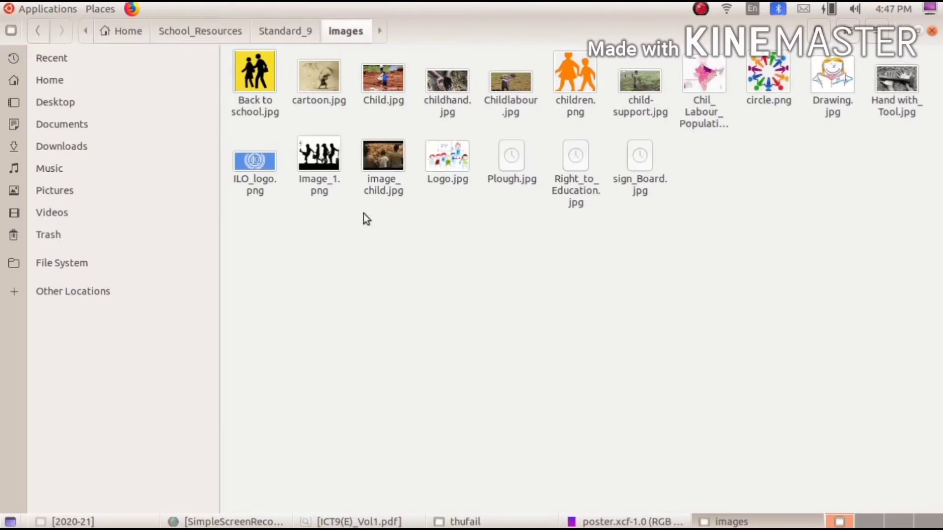
Open ILO_logo.png from the images folder with the GNU Image Manipulation Program and close that image again
right_click(261, 192)
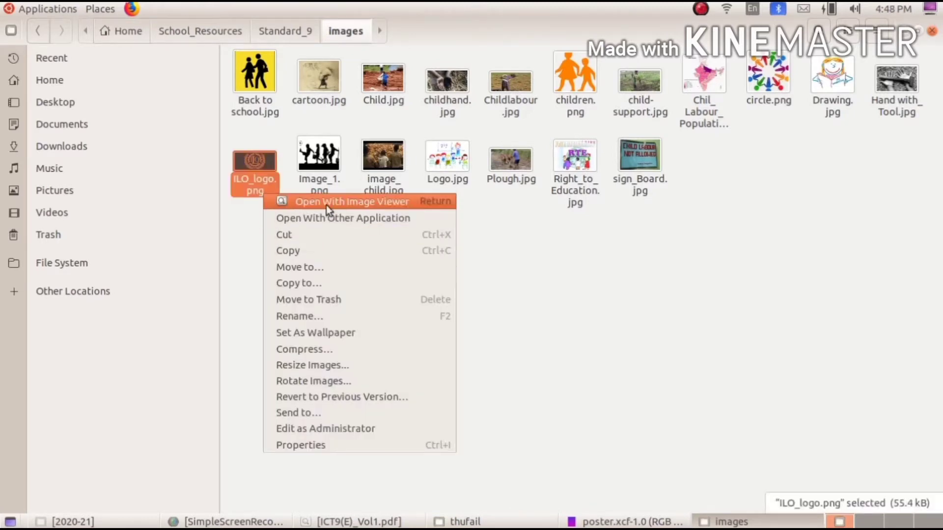
left_click(338, 221)
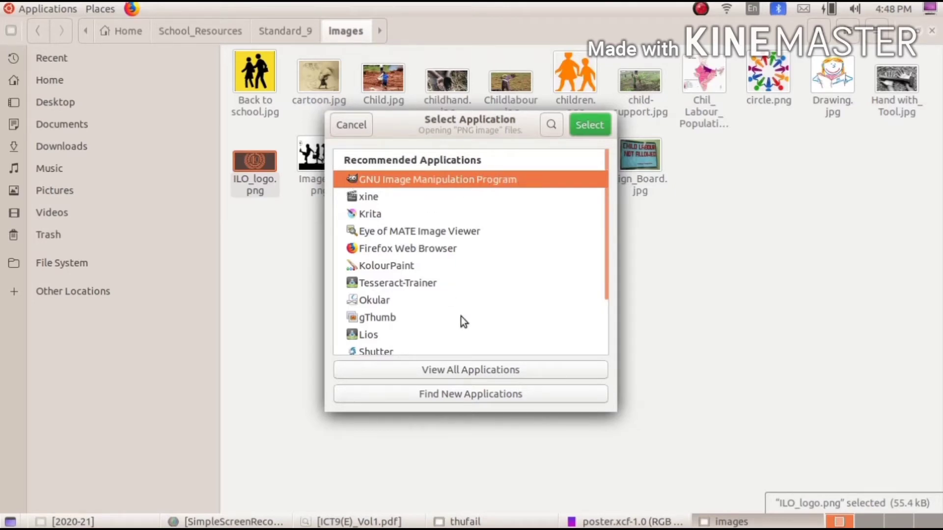
left_click(470, 375)
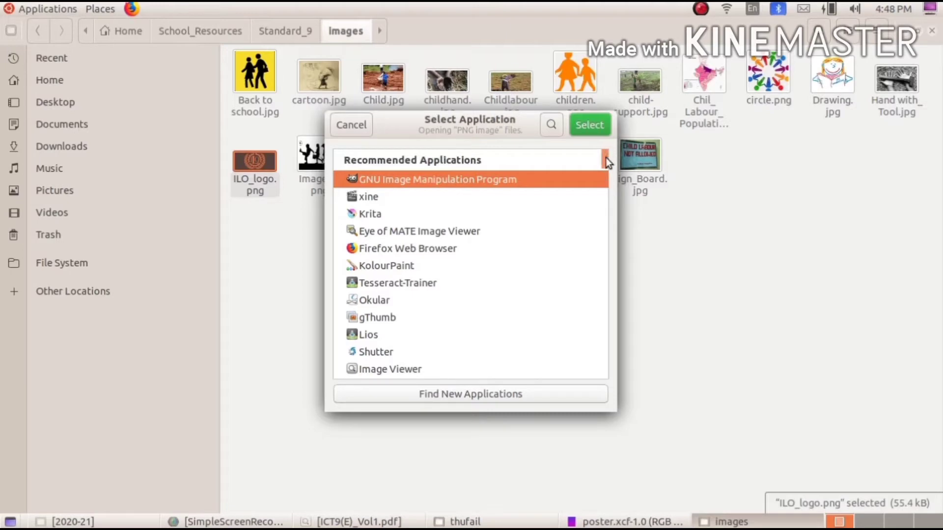
left_click_drag(605, 158, 576, 142)
left_click(587, 125)
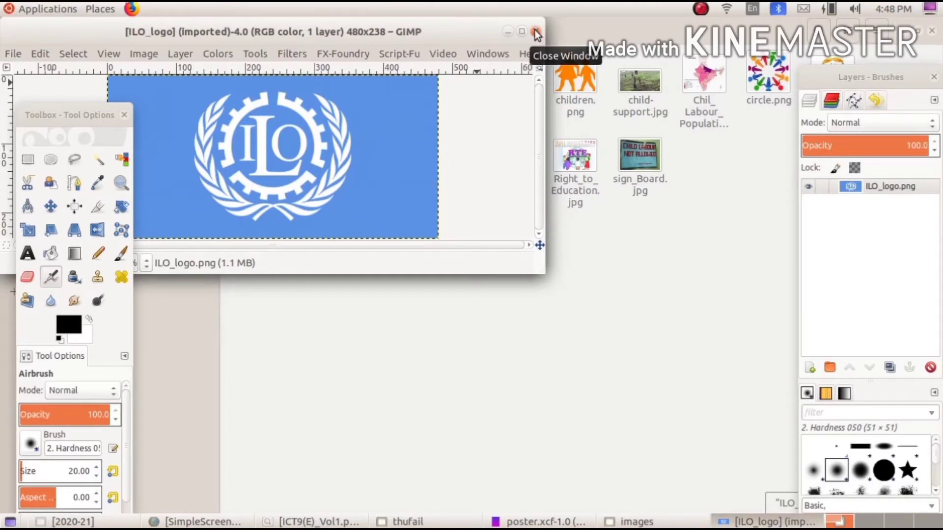
left_click(537, 33)
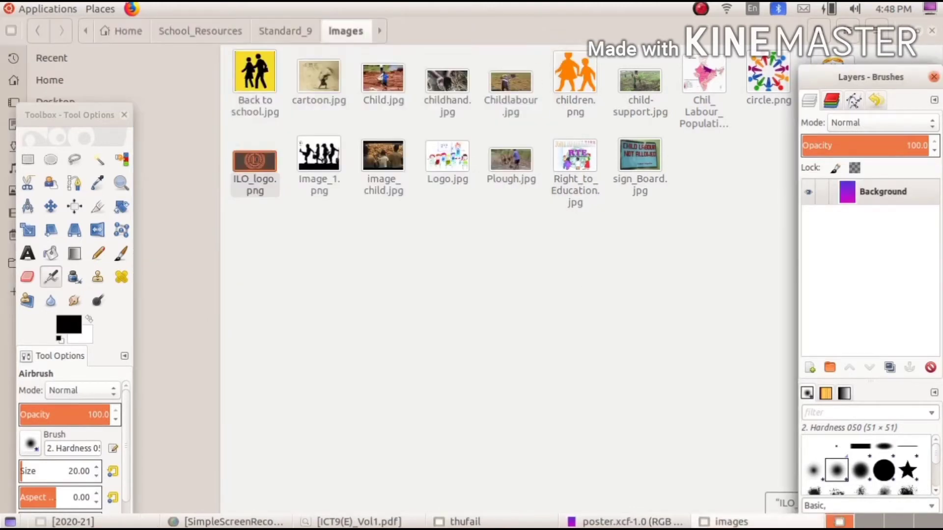
left_click(624, 521)
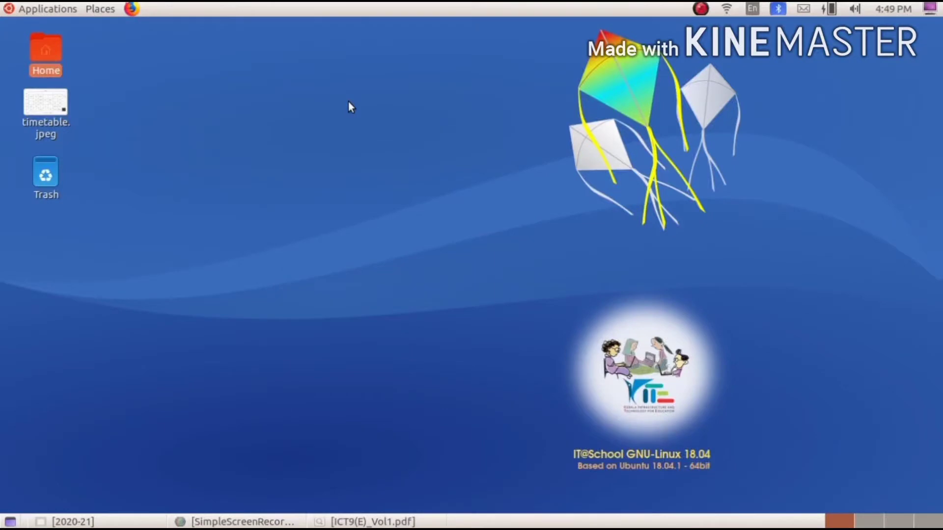
Open poster.xcf from the student's folder in Students_Works_9 and move the Toolbox and Layers windows clear of the menu bar
double_click(45, 57)
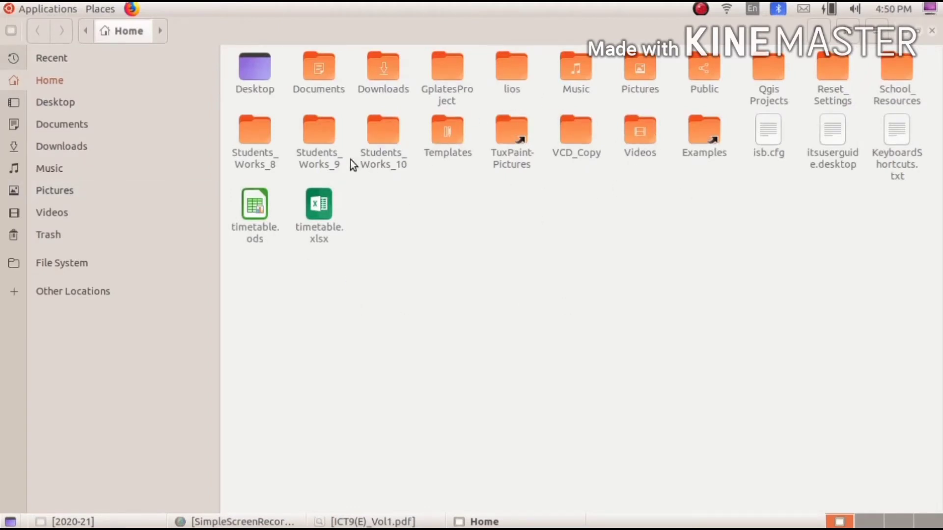
double_click(325, 160)
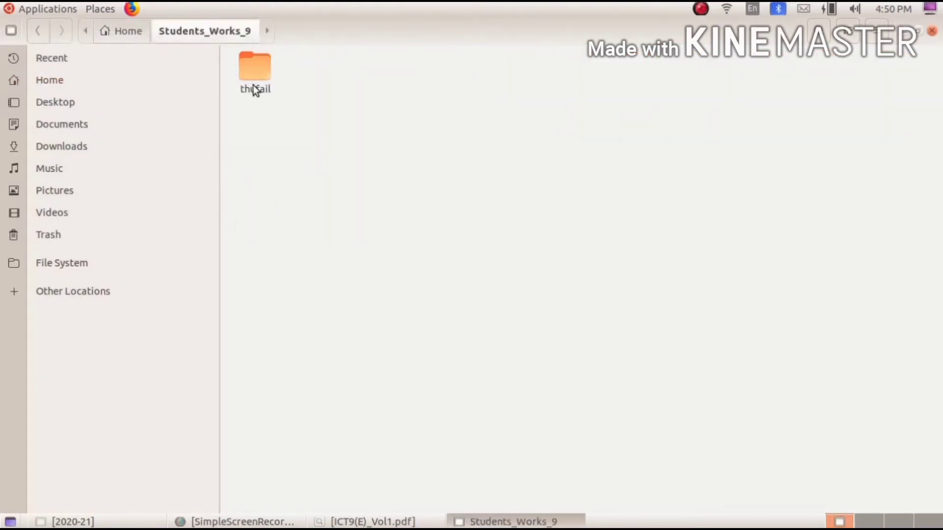
double_click(254, 87)
double_click(254, 88)
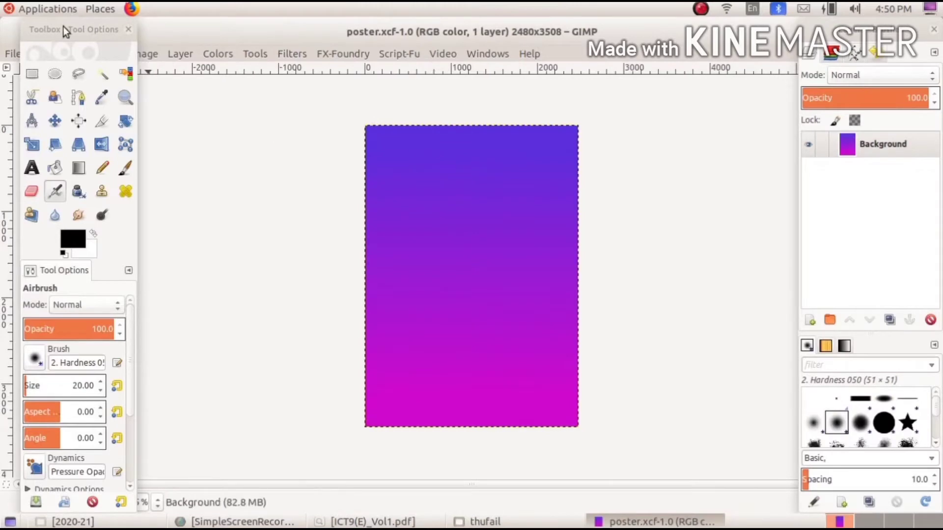
left_click_drag(63, 26, 58, 99)
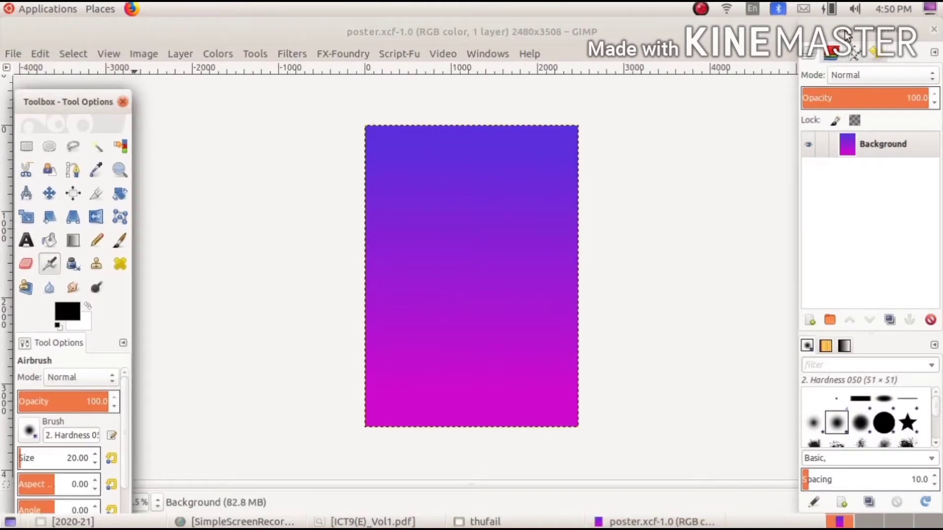
left_click_drag(847, 35, 829, 109)
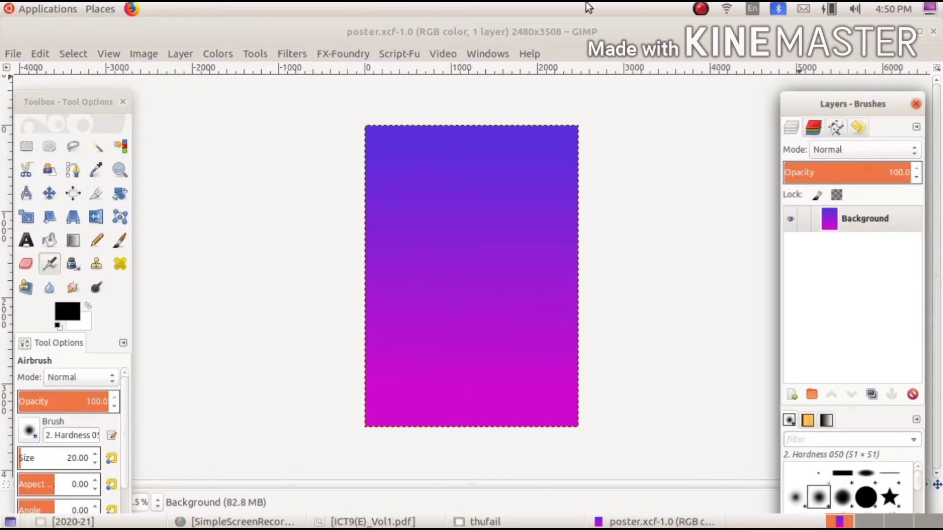
Open ILO_logo.png from School_Resources/Standard_9/images as a separate image alongside the poster
left_click(10, 58)
left_click(28, 104)
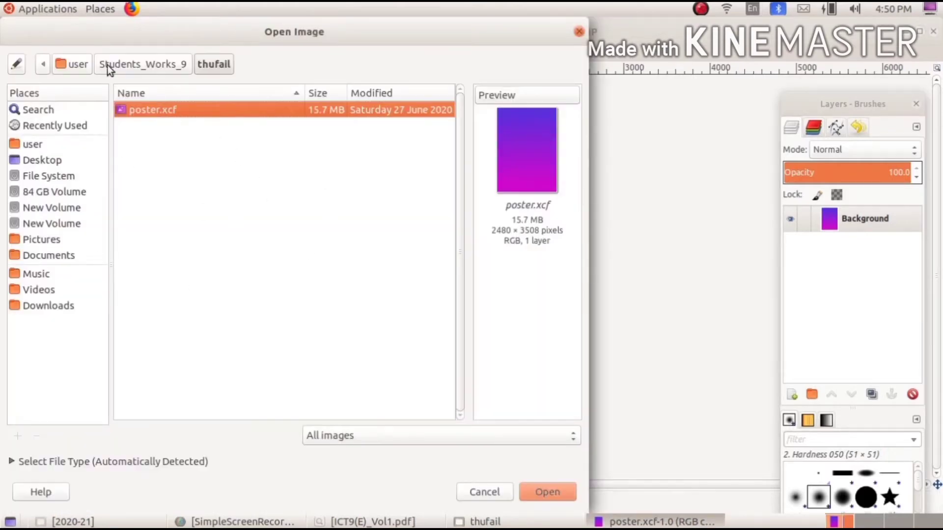
left_click(69, 63)
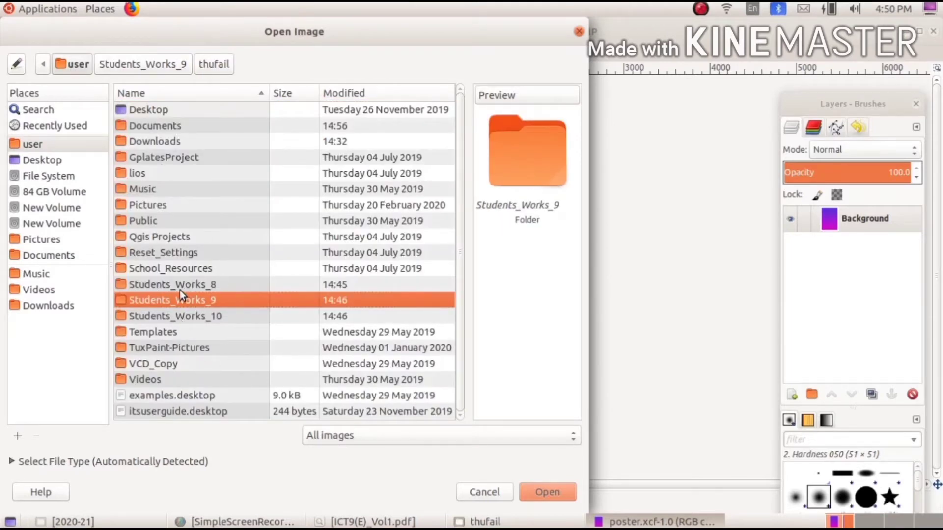
double_click(181, 268)
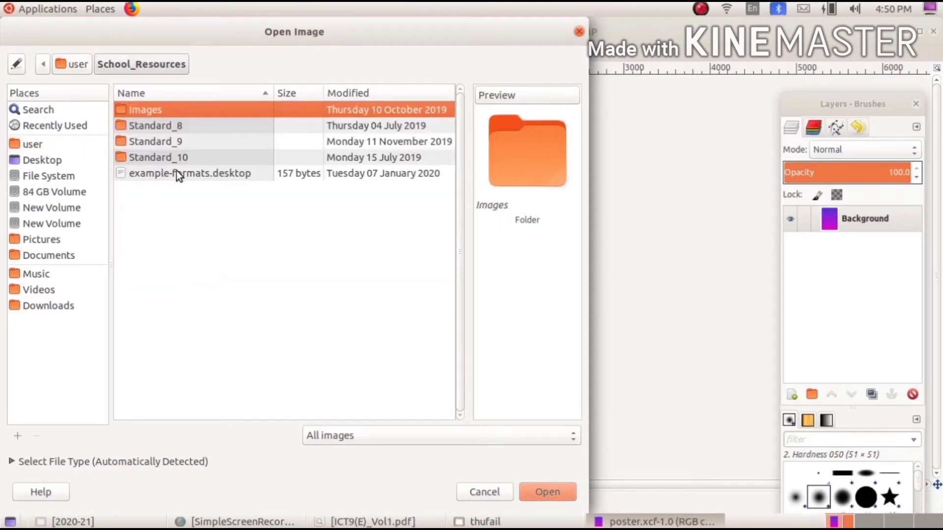
left_click(185, 141)
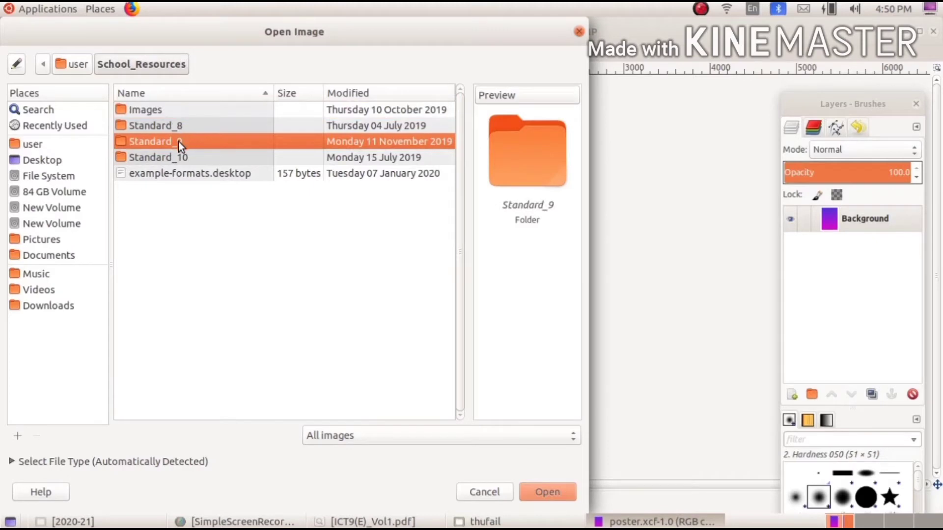
double_click(178, 141)
double_click(160, 111)
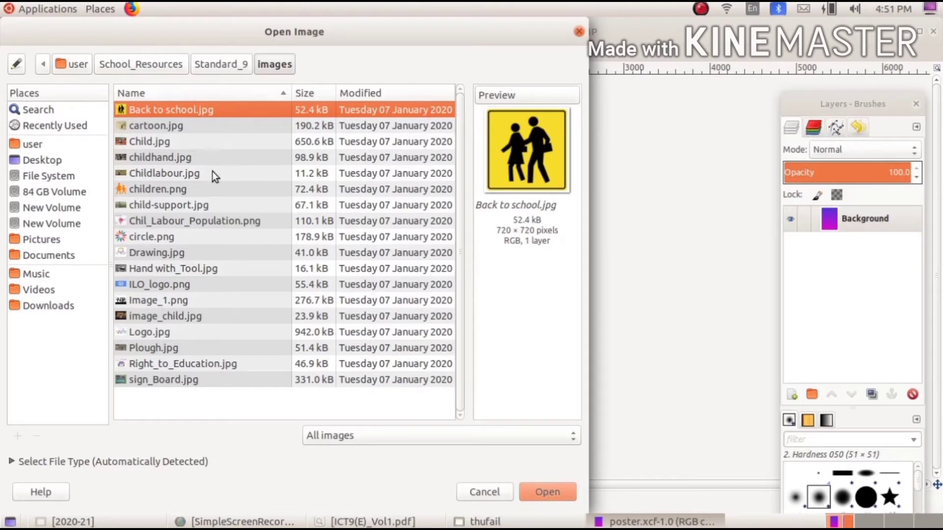
left_click(162, 284)
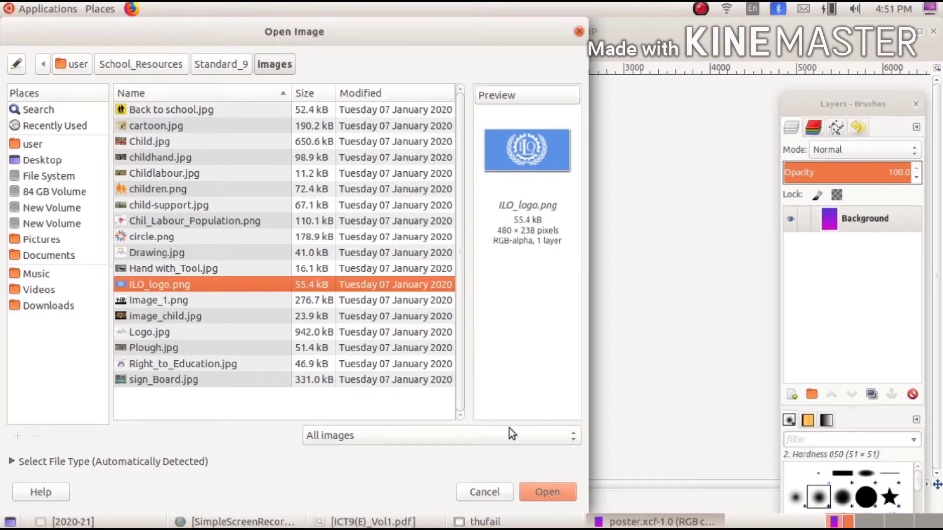
left_click(544, 495)
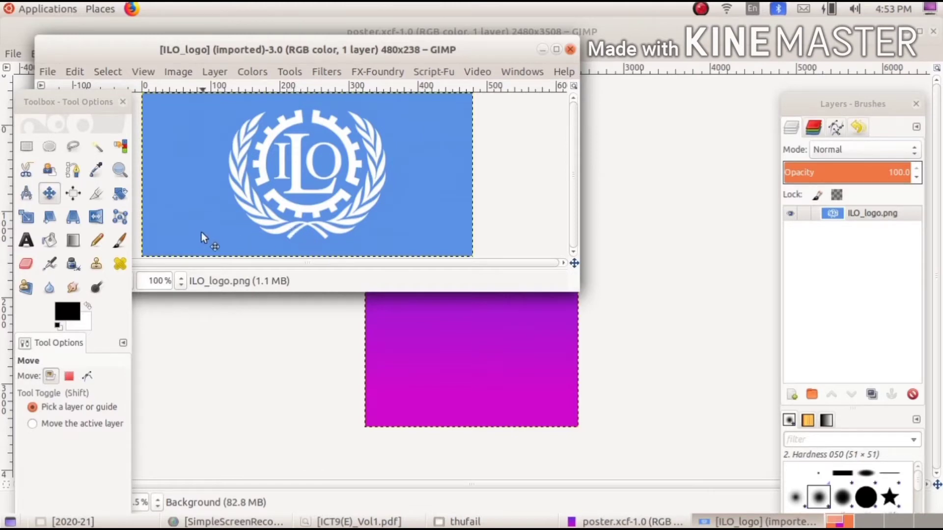
Select the white emblem of the ILO logo with Select by Color and copy it
left_click(119, 156)
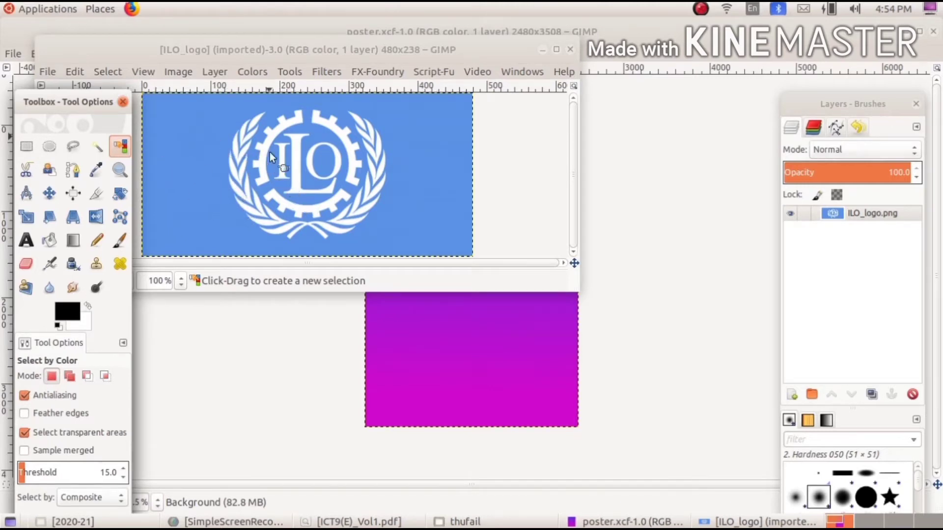
left_click(294, 147)
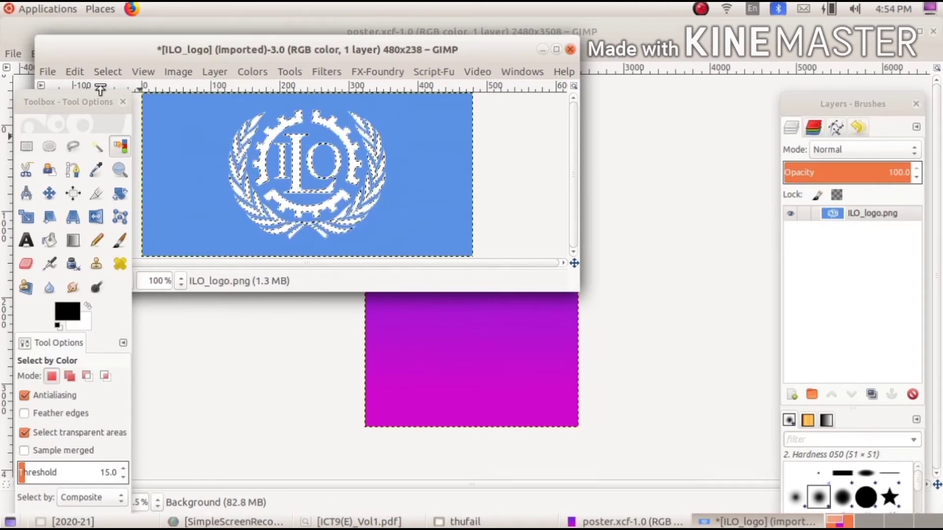
left_click(77, 70)
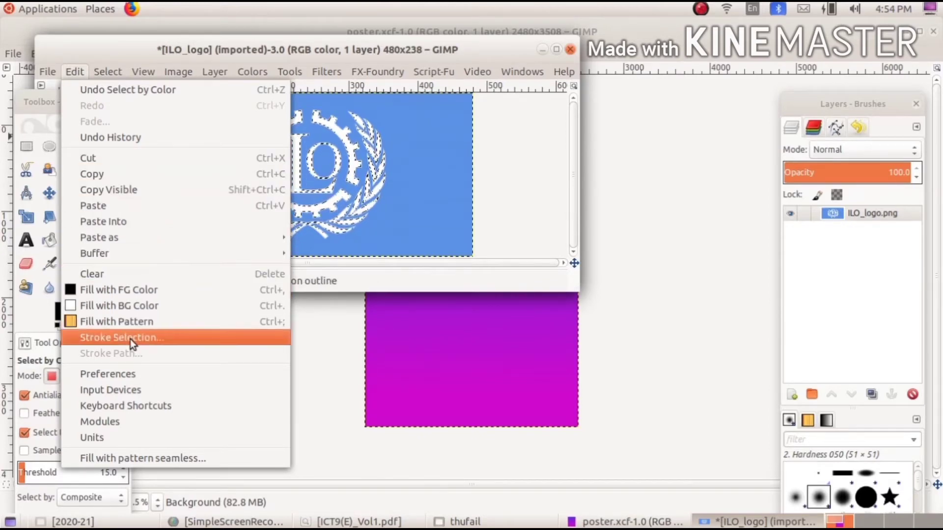
left_click(101, 178)
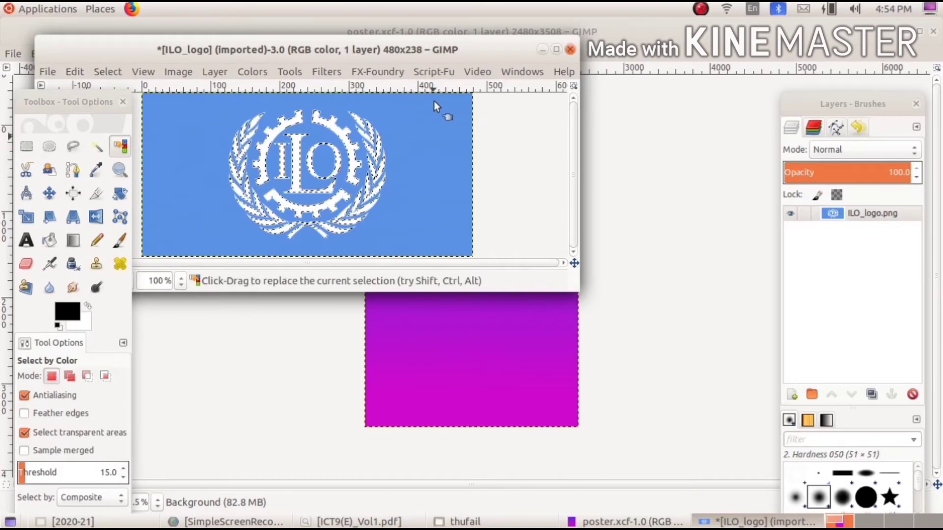
Switch to the poster.xcf image and paste the copied ILO emblem onto it
left_click(620, 34)
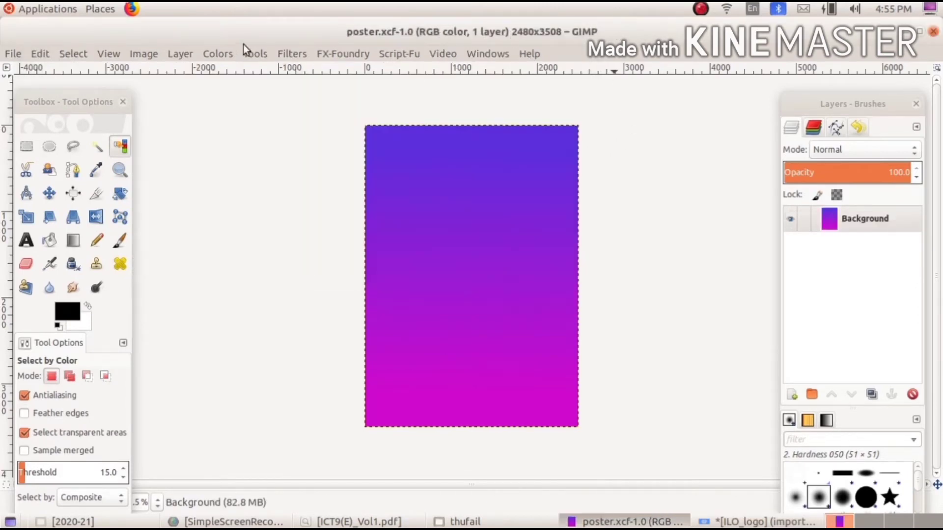
left_click(41, 52)
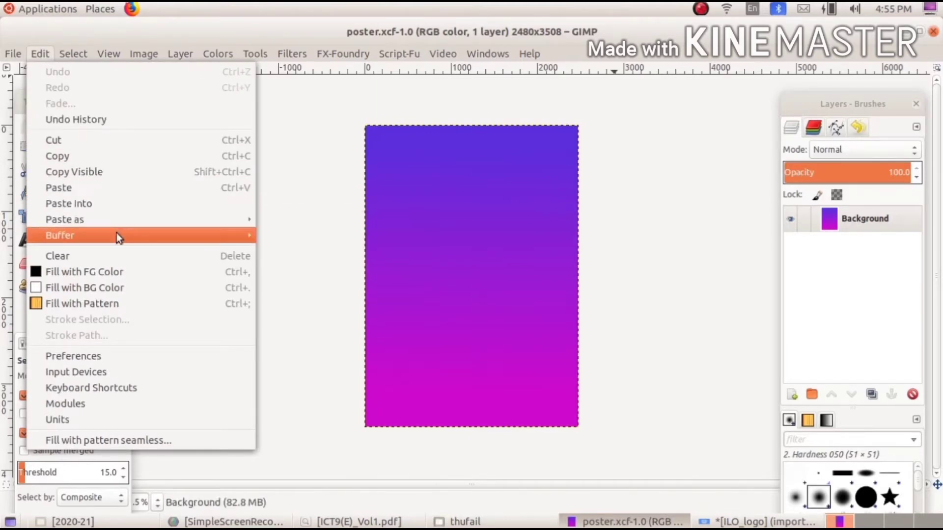
left_click(84, 192)
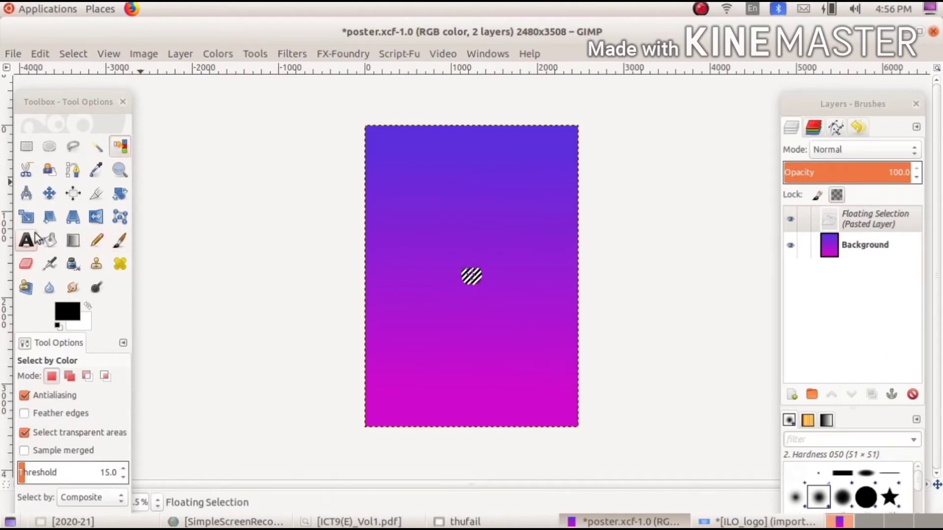
Start the Scale tool on the floating emblem and set its width to 238 px and height to 187 px
left_click(27, 216)
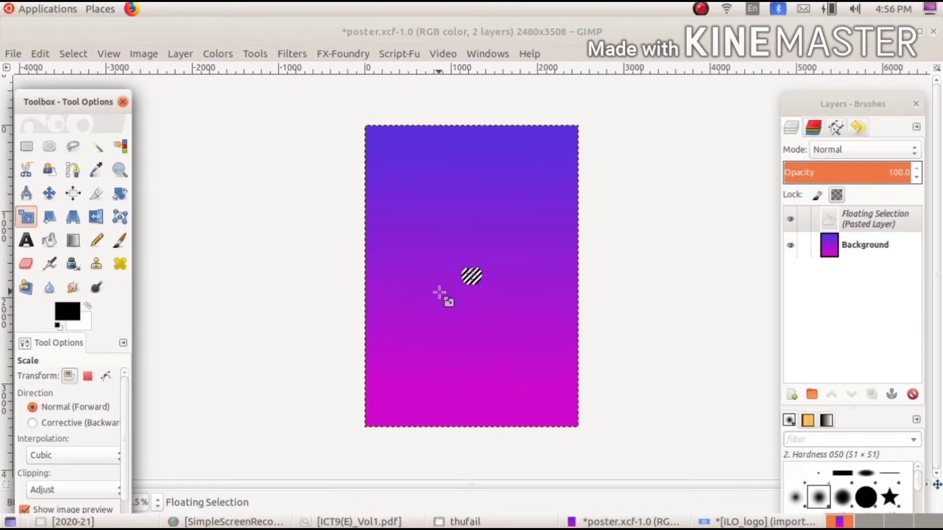
left_click(472, 279)
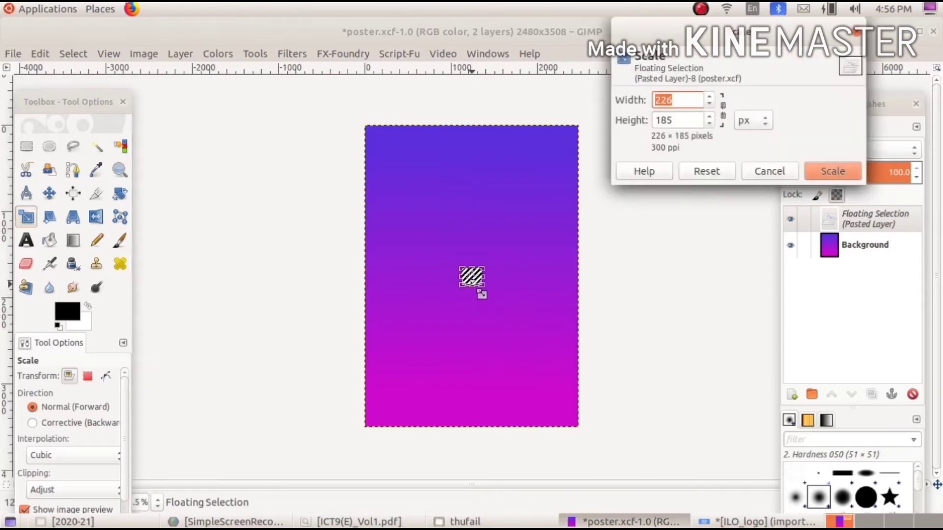
left_click(710, 104)
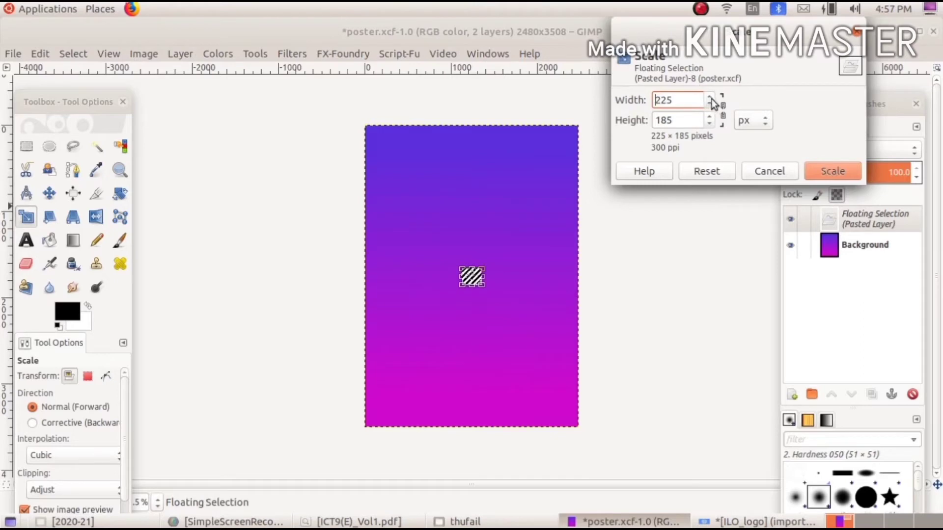
left_click(709, 97)
left_click(709, 97)
left_click(710, 97)
left_click(709, 97)
left_click(710, 97)
left_click(709, 96)
left_click(709, 97)
left_click(710, 97)
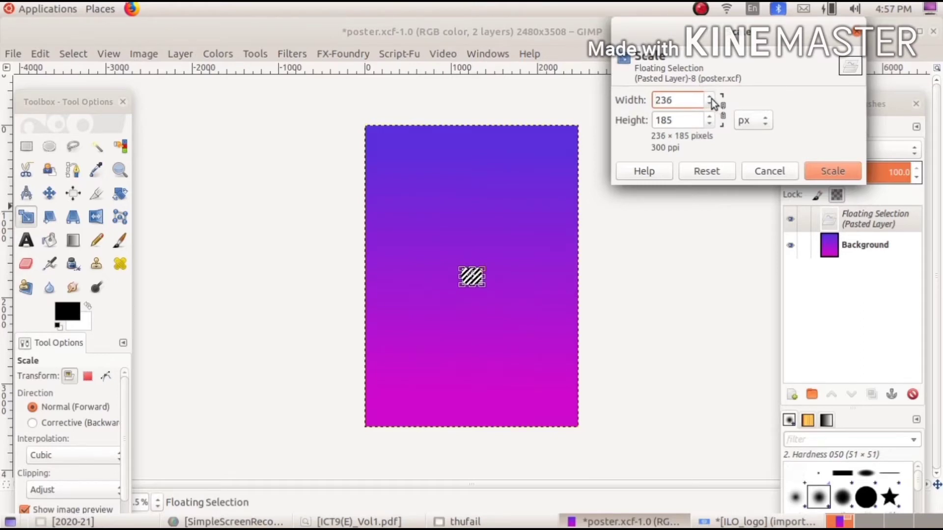
left_click(710, 96)
left_click(709, 97)
left_click(709, 117)
left_click(710, 117)
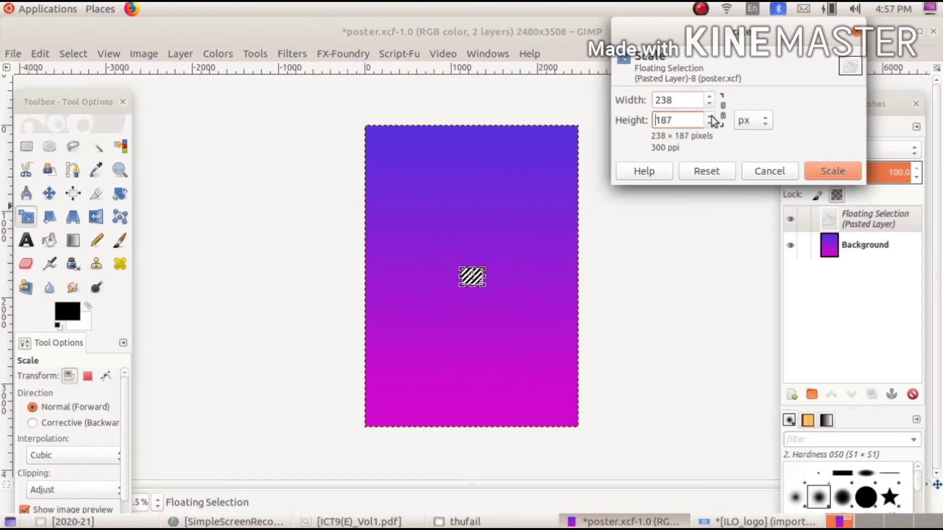
Enlarge the floating emblem freehand to about 1233 × 633 px around the poster's centre and apply the scaling
left_click_drag(710, 117, 711, 100)
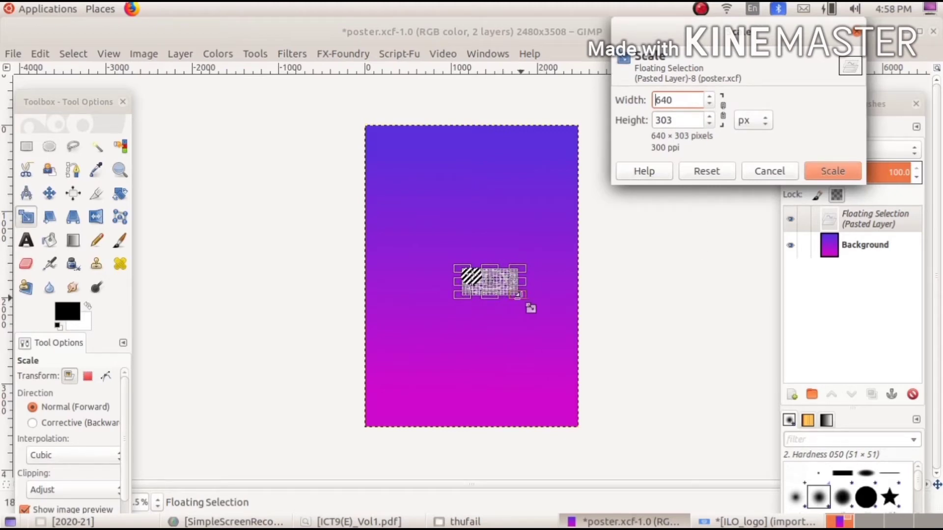
left_click_drag(530, 307, 554, 321)
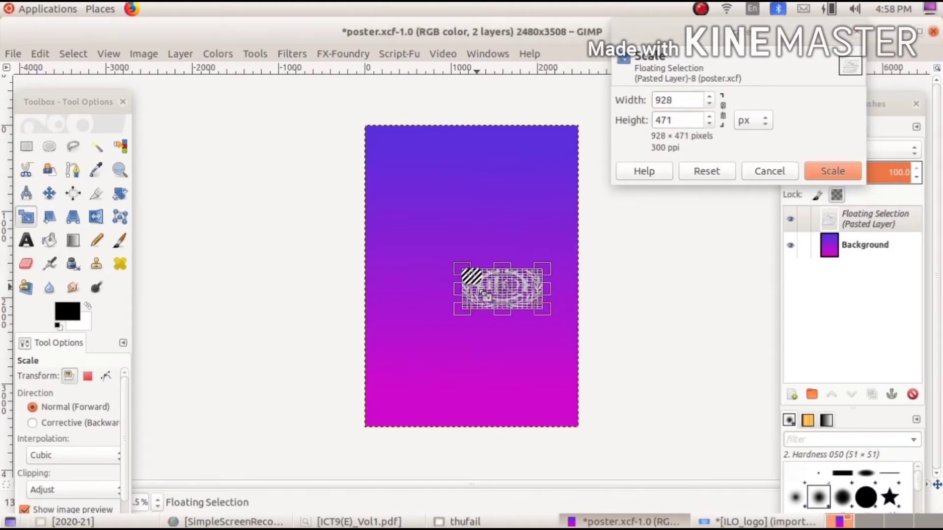
left_click_drag(462, 291, 431, 290)
left_click_drag(493, 277, 491, 255)
left_click(832, 169)
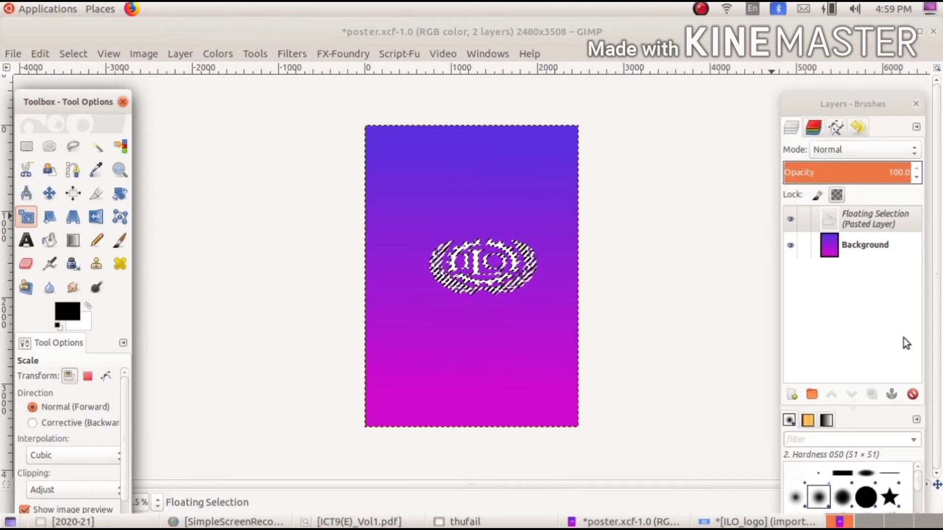
Anchor the floating emblem to the Background layer and try to move the emblem on the poster
left_click(890, 394)
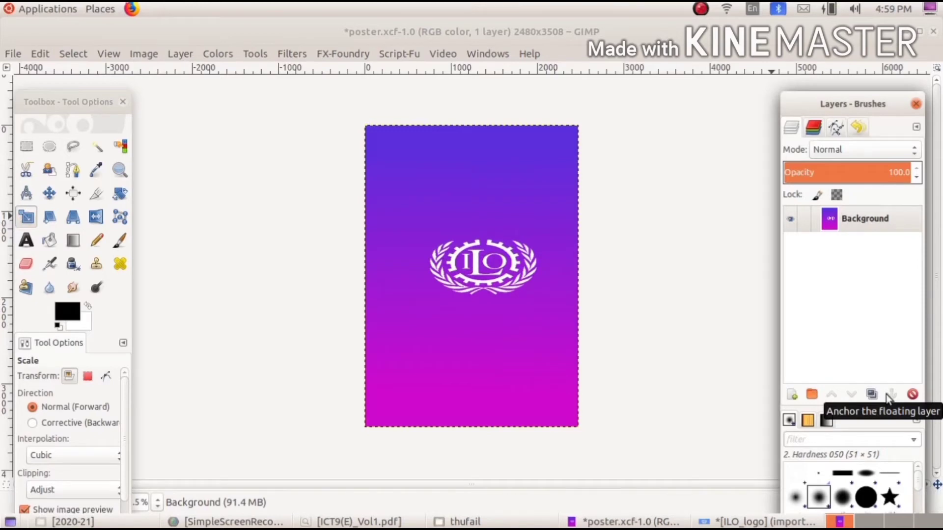
left_click(50, 194)
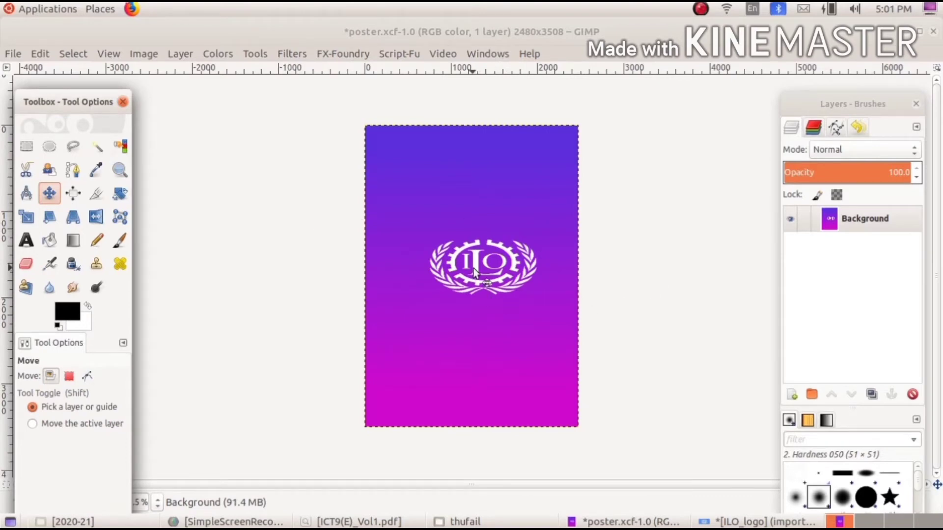
left_click_drag(473, 268, 525, 289)
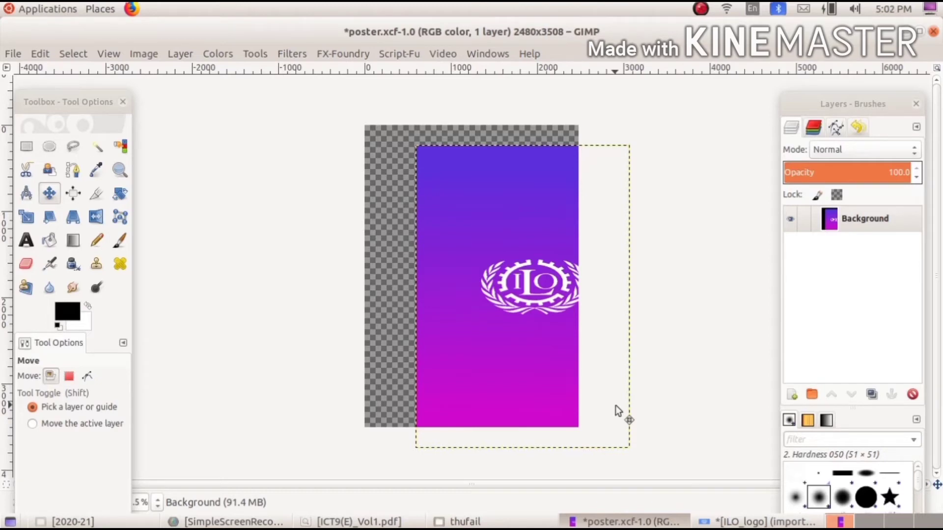
Undo the layer move, the anchoring of the emblem and its scaling
key("ctrl+z")
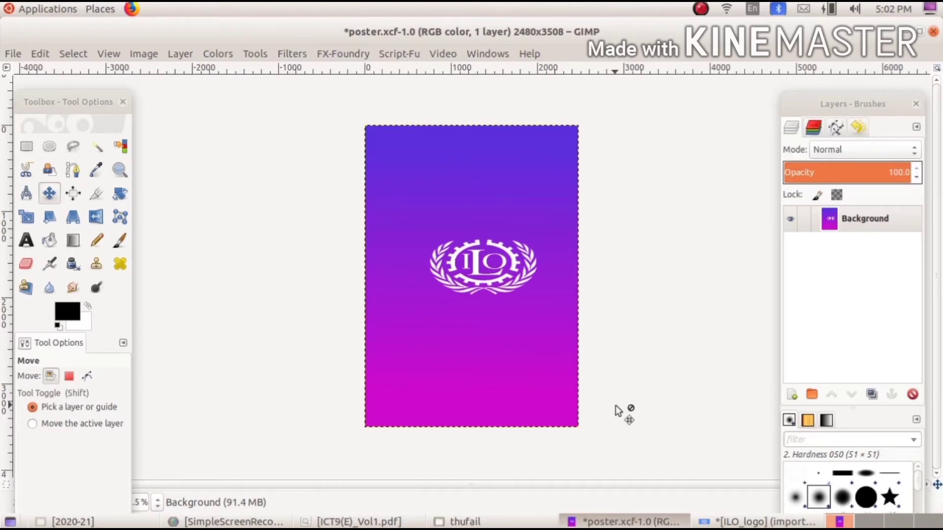
left_click(39, 54)
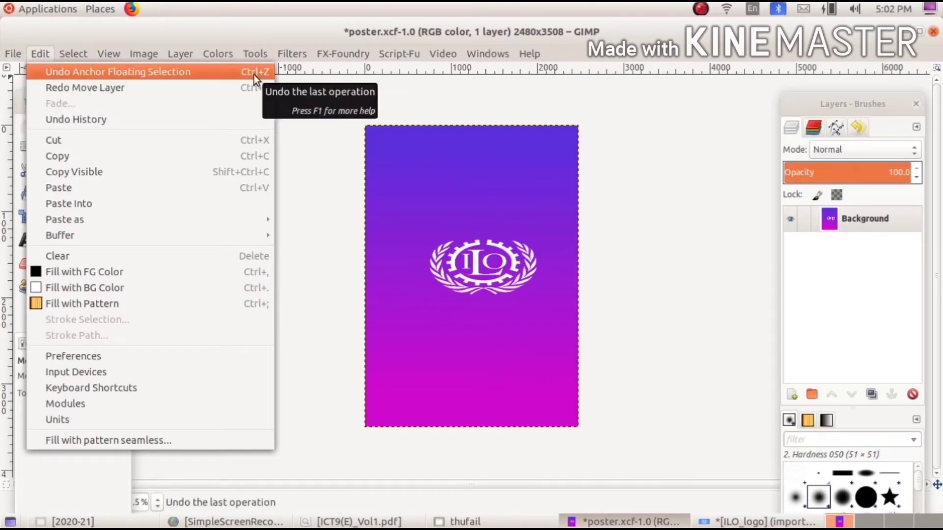
left_click(37, 55)
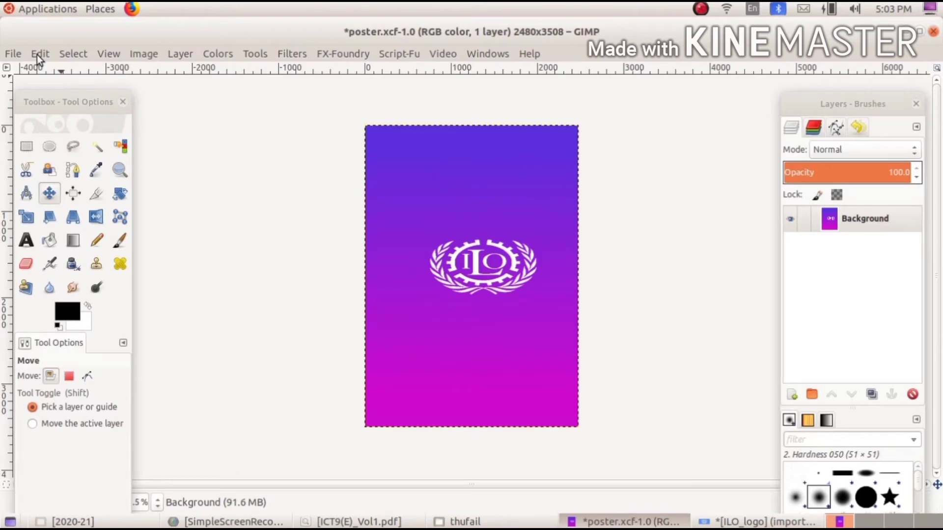
left_click(36, 54)
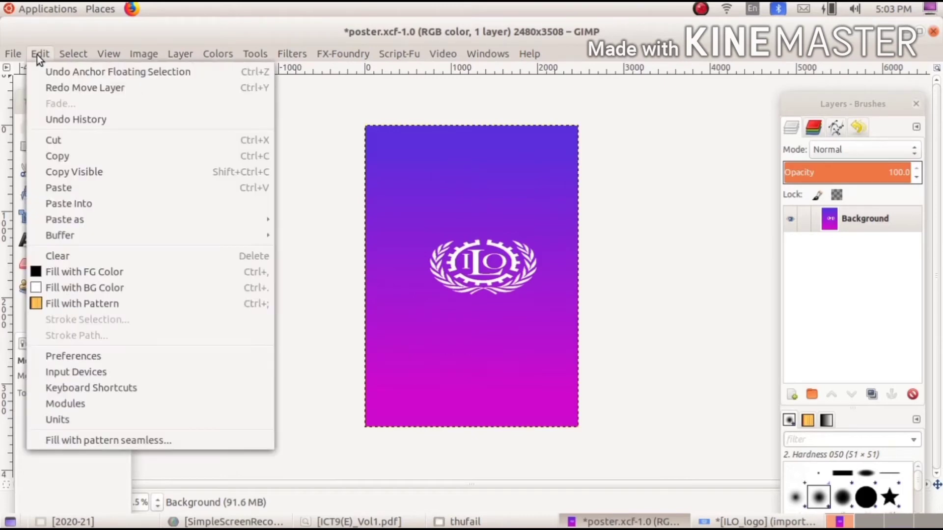
left_click(42, 69)
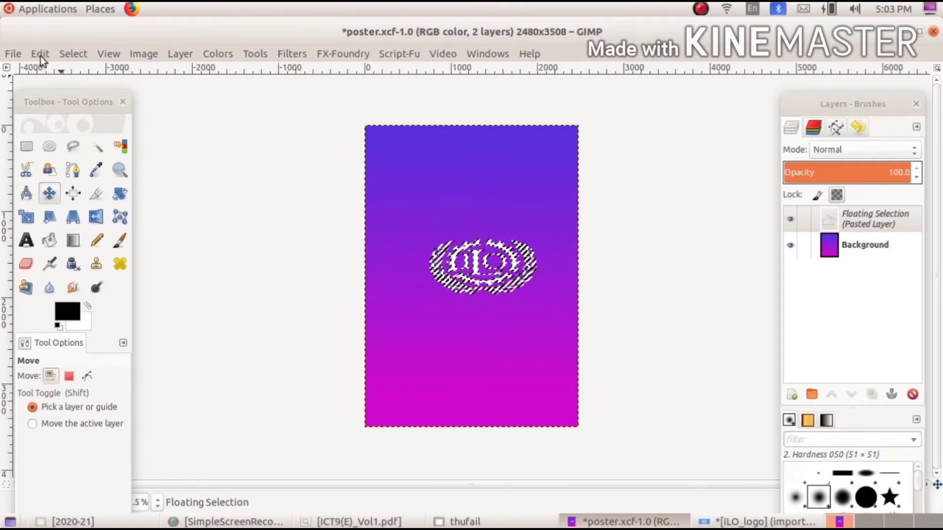
left_click(40, 56)
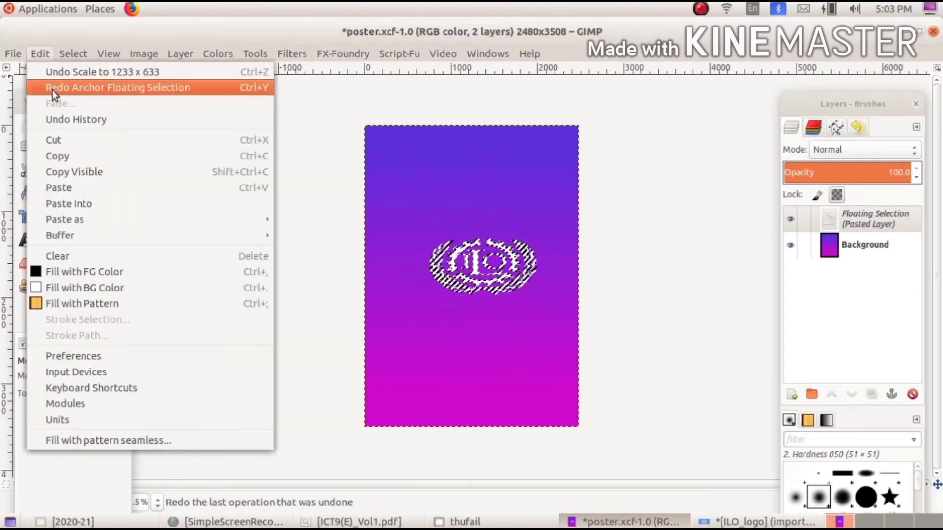
left_click(47, 77)
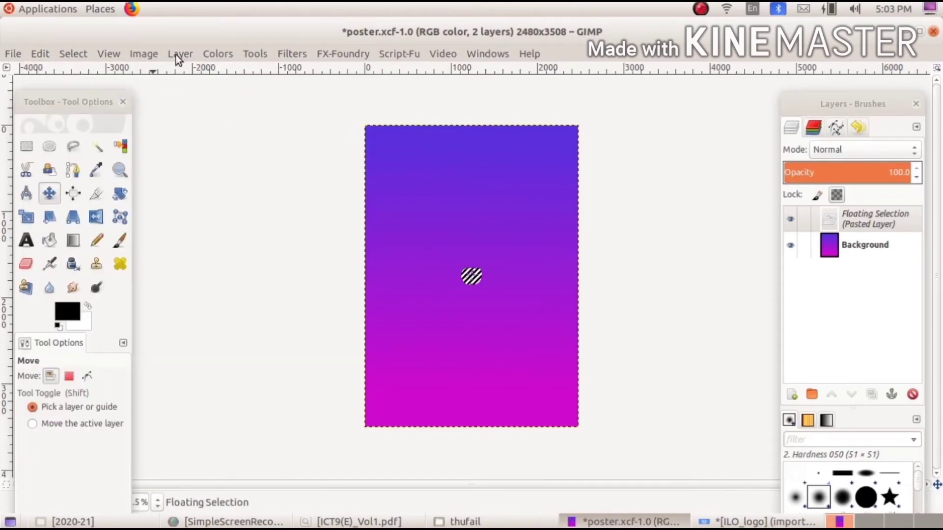
Turn the floating emblem into its own layer and move it slightly to the right of the poster's centre
left_click(176, 54)
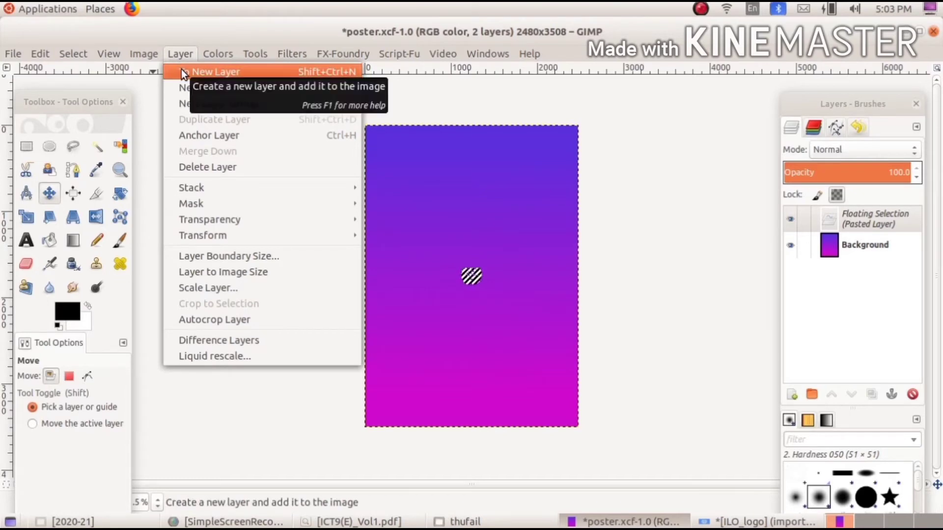
left_click(181, 71)
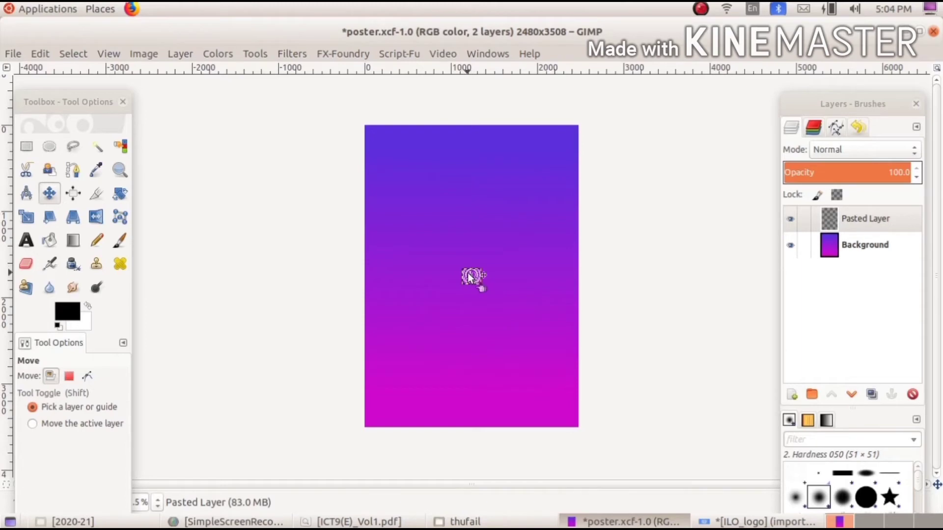
left_click_drag(468, 279, 511, 274)
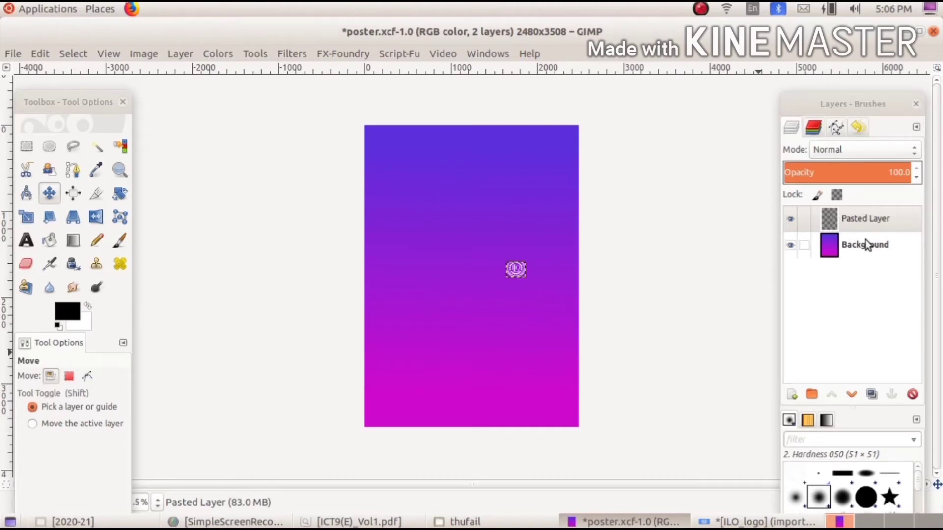
right_click(840, 217)
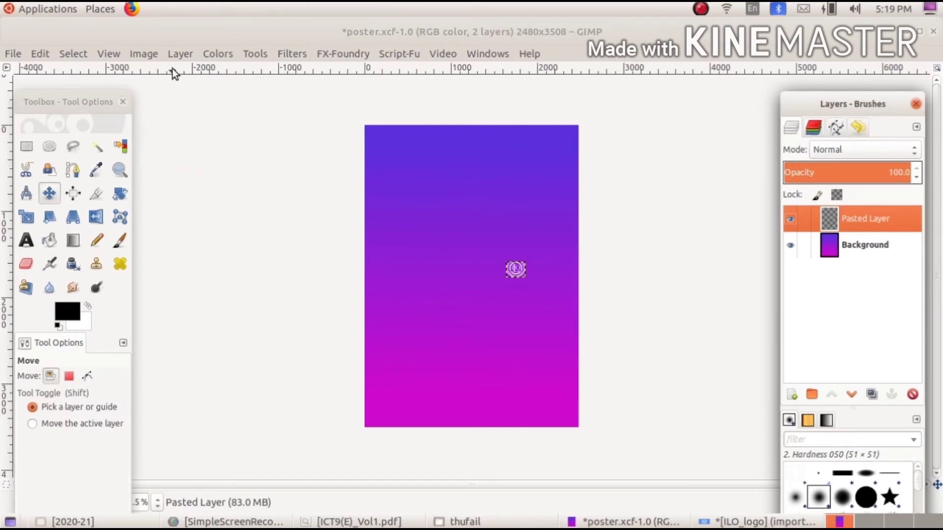
left_click(178, 52)
left_click(185, 65)
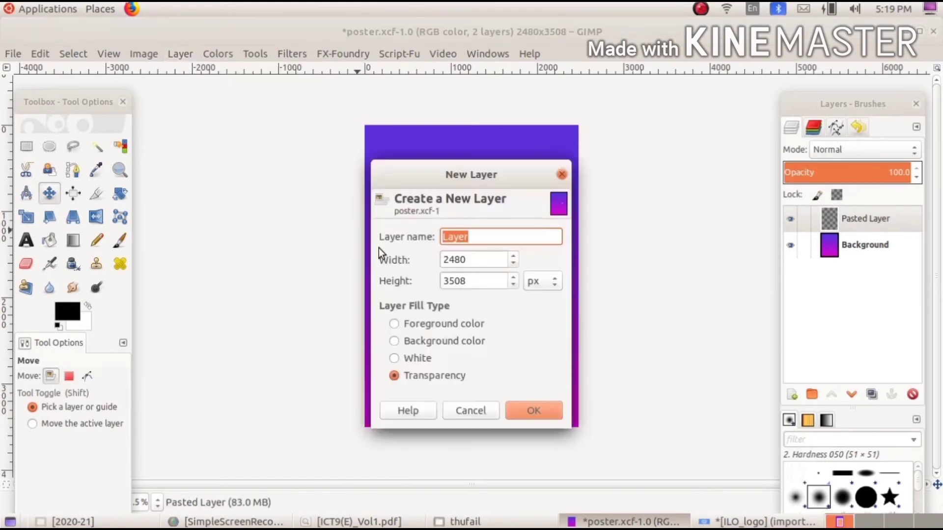
left_click(463, 411)
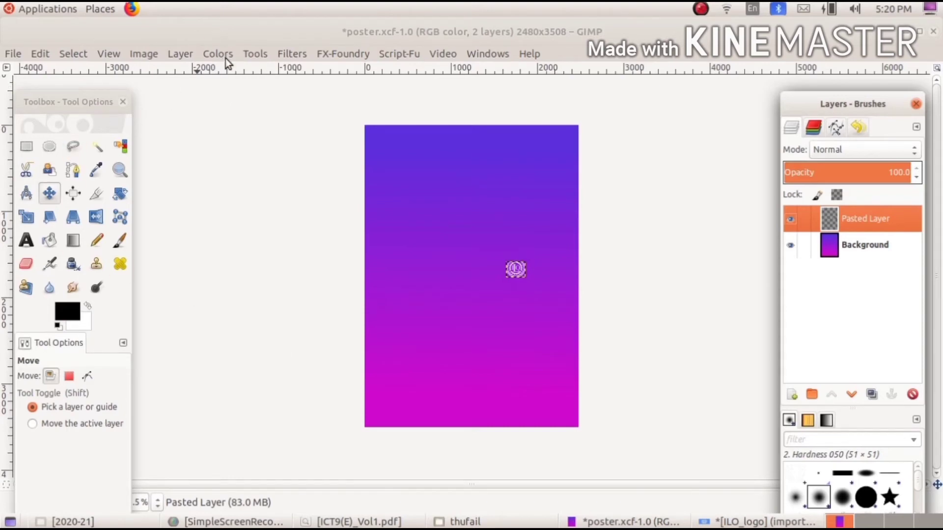
Add a new transparent layer named Layer, 2480 × 3508 px, above the pasted emblem layer
left_click(185, 51)
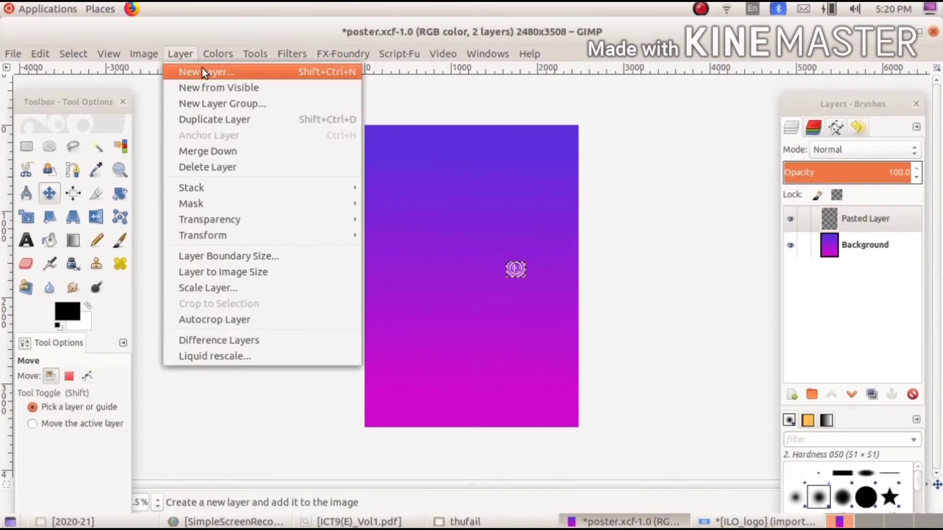
left_click(202, 71)
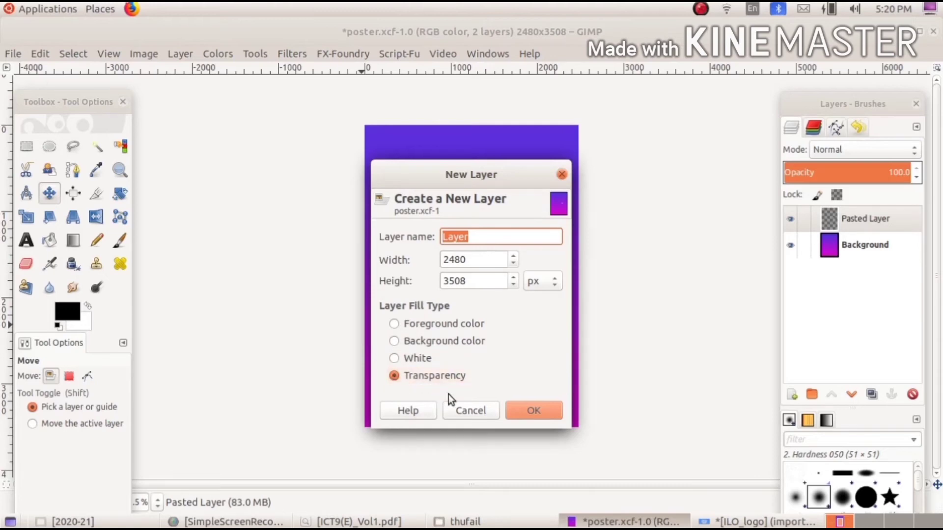
left_click(540, 411)
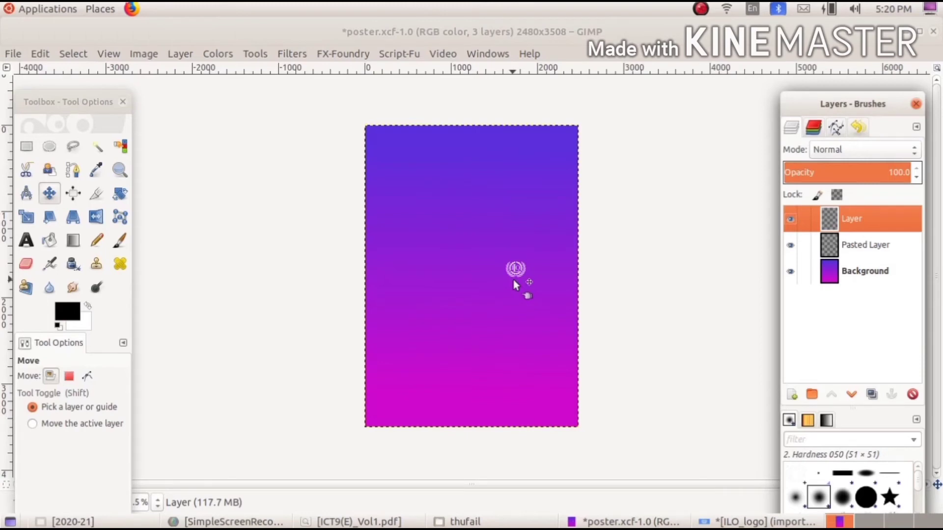
Open Image_1.png from the School_Resources/Standard_9/images folder as a separate image
left_click(13, 55)
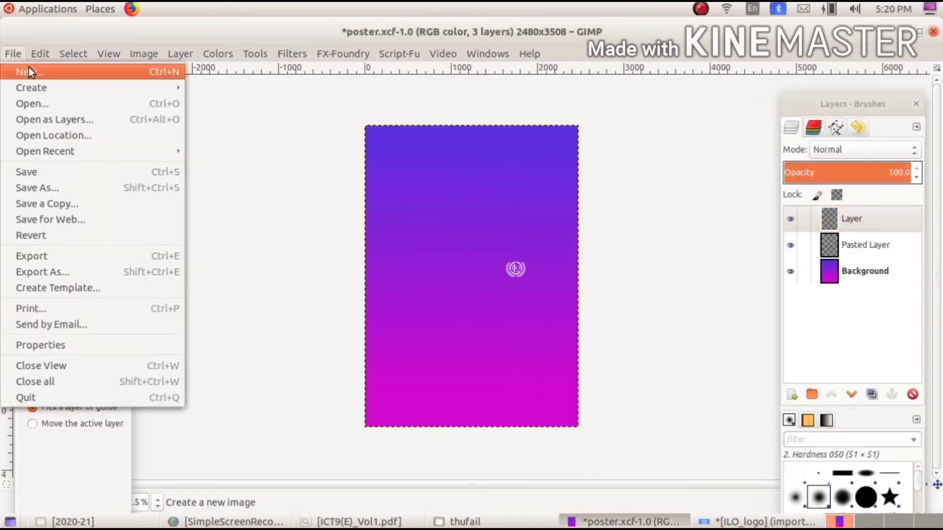
left_click(36, 104)
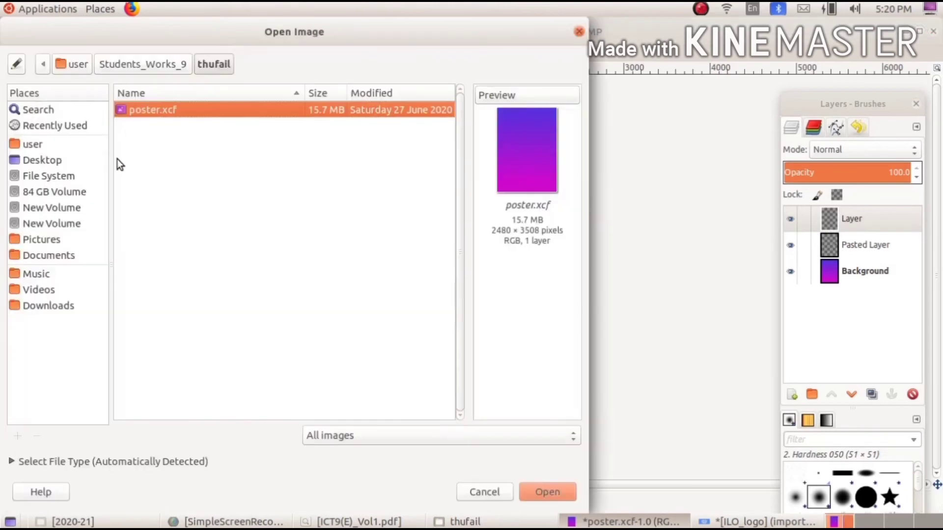
left_click(80, 65)
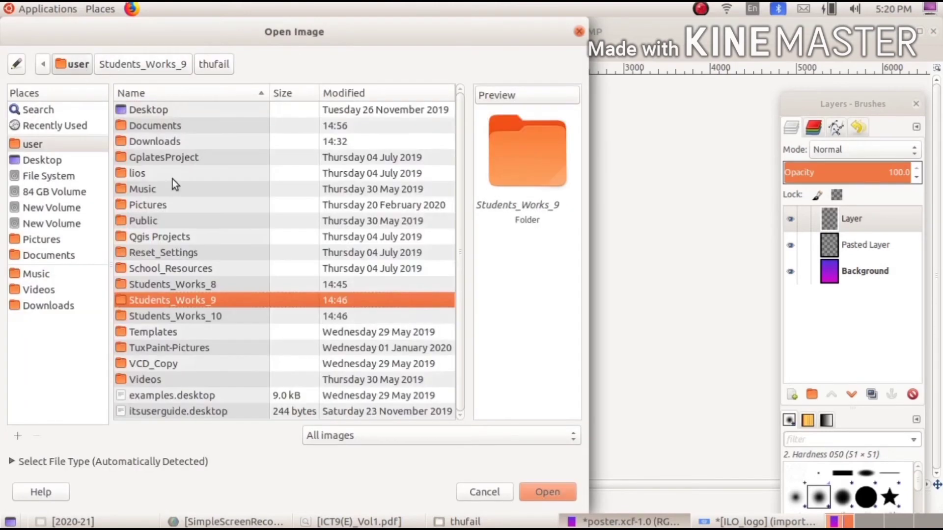
double_click(185, 268)
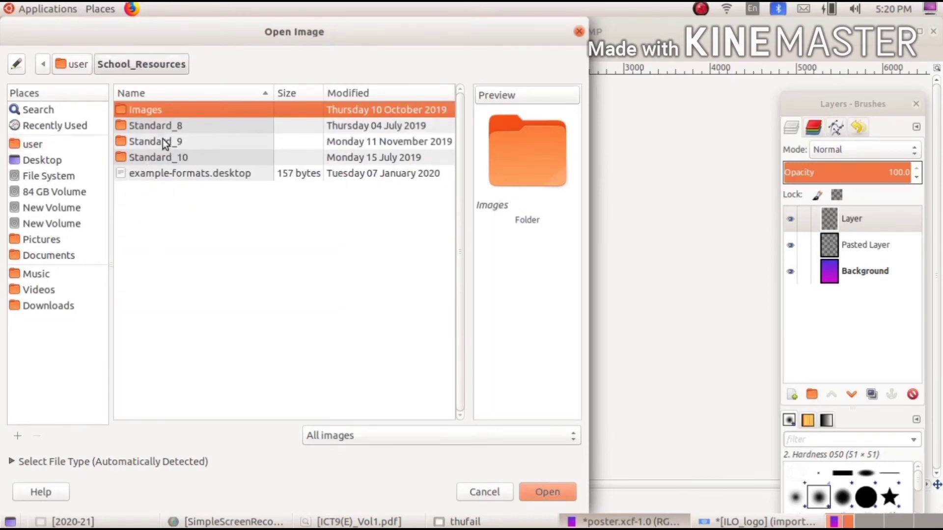
double_click(165, 142)
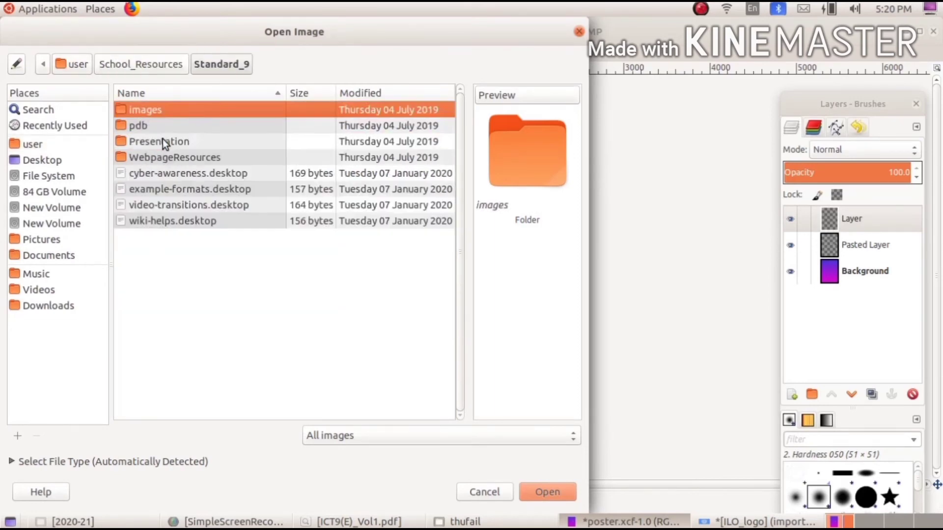
double_click(153, 107)
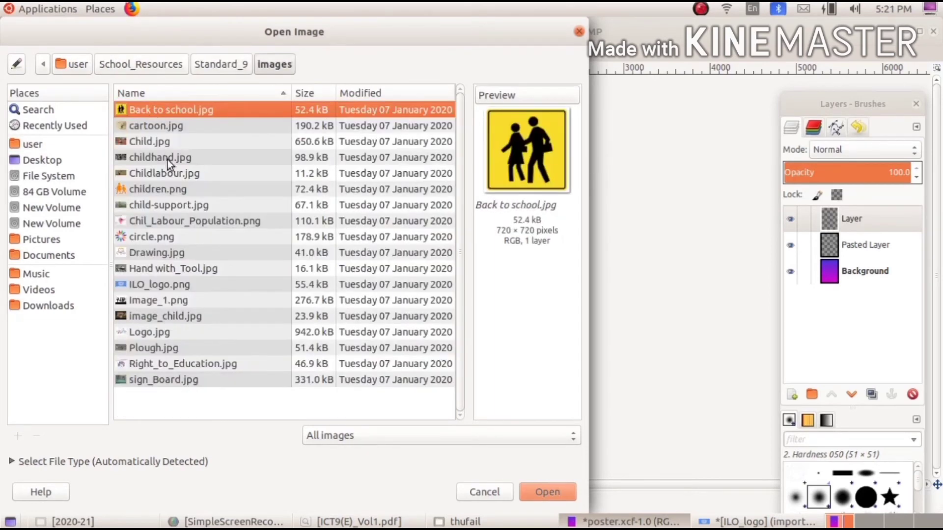
double_click(158, 301)
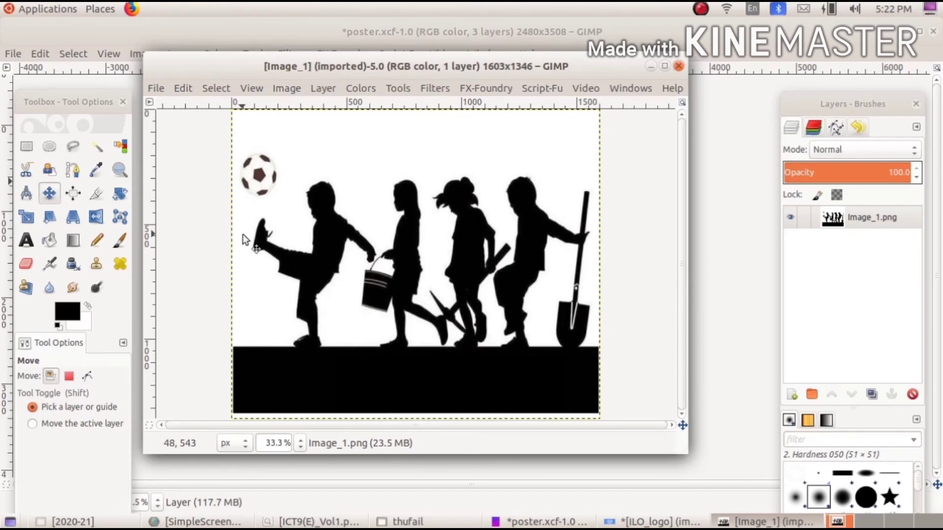
Select the black silhouettes by colour in Image_1, add the football's dark patches to the selection, and copy it
left_click(120, 147)
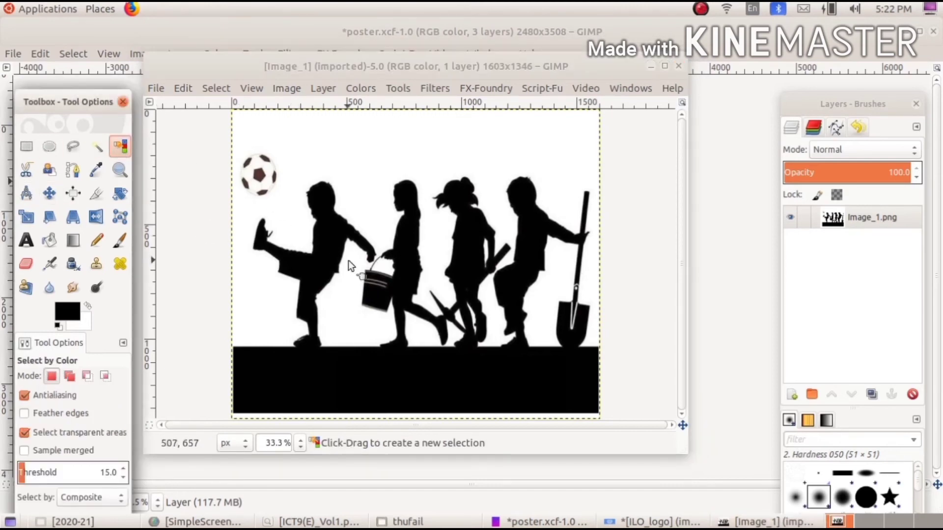
left_click(333, 236)
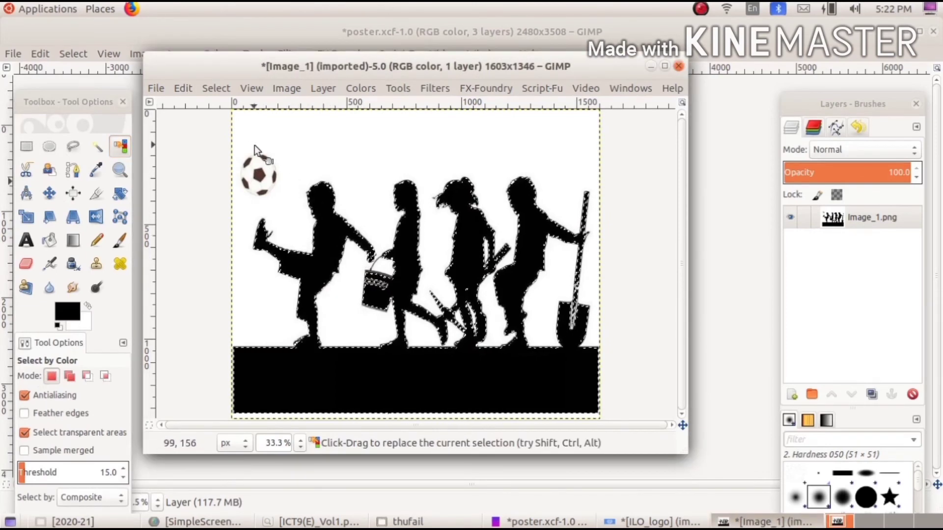
left_click(259, 176, "shift")
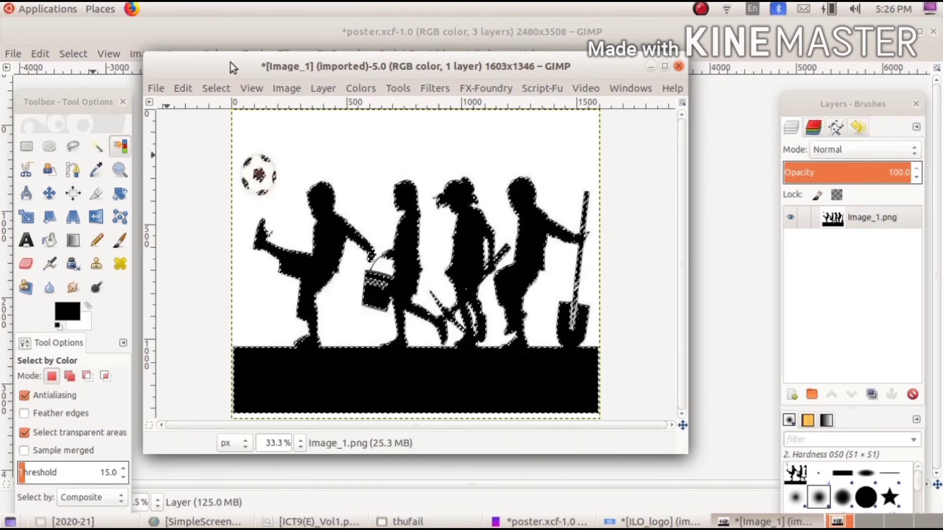
left_click(183, 91)
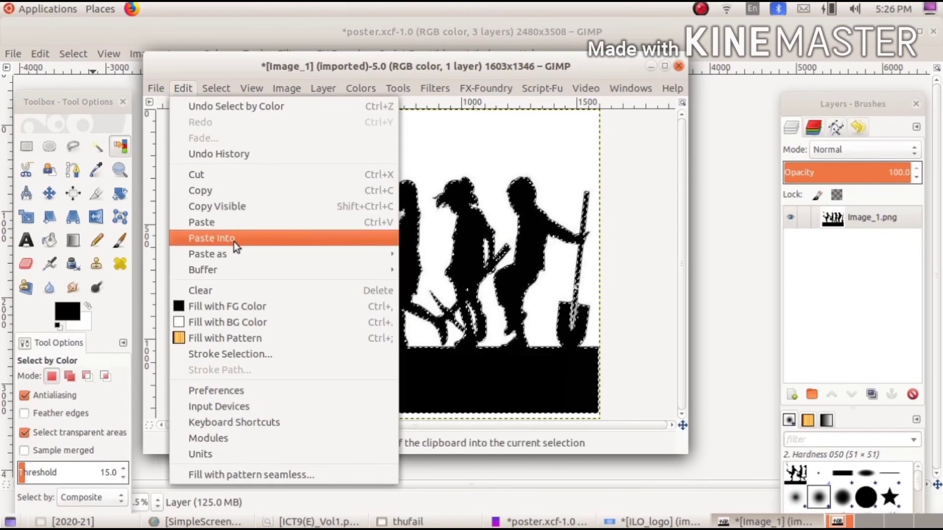
left_click(229, 190)
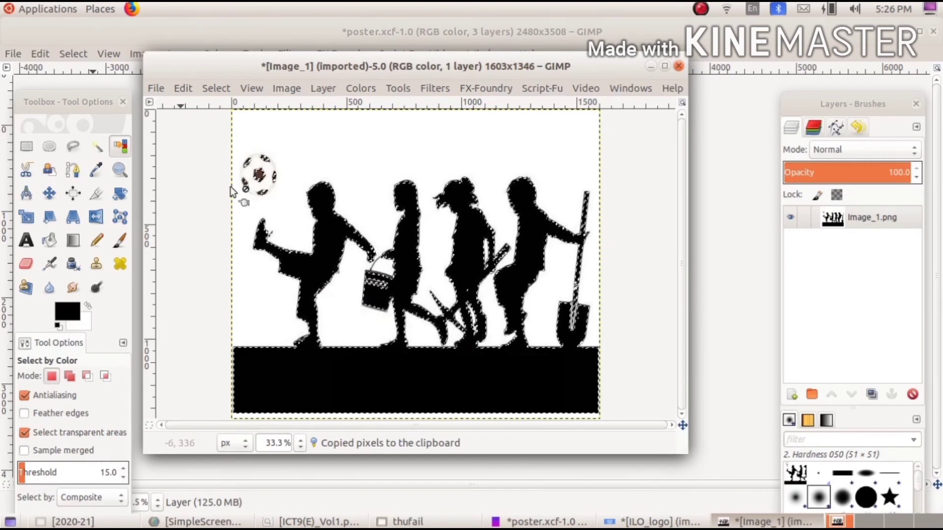
Paste the copied silhouettes into the poster and move them down to its lower part
left_click(70, 33)
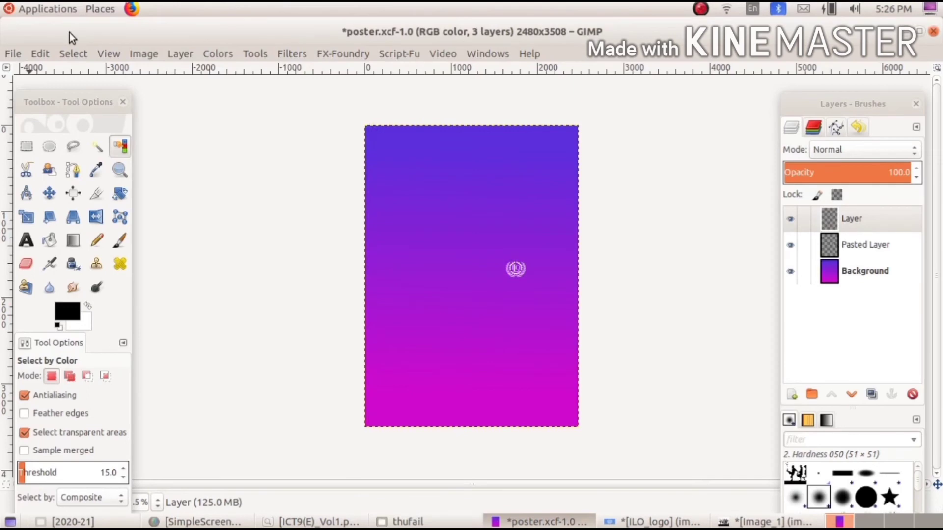
left_click(37, 55)
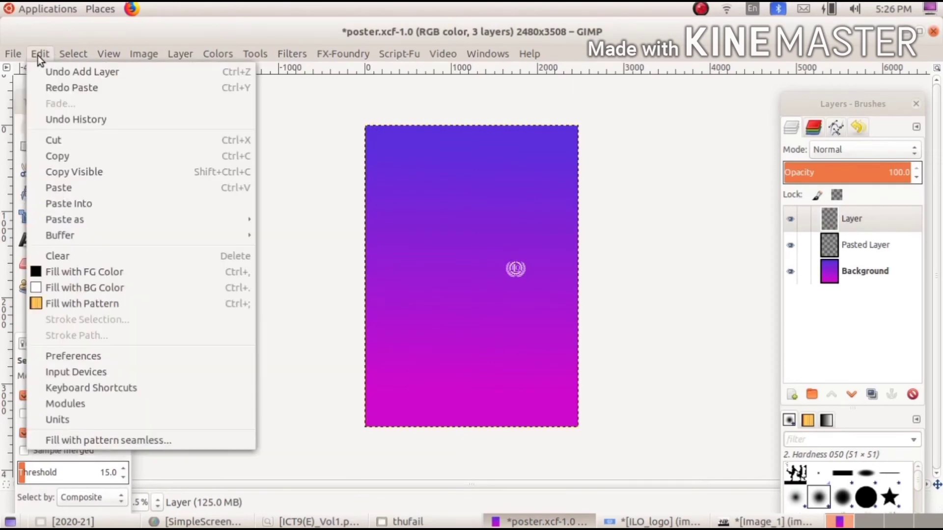
left_click(87, 188)
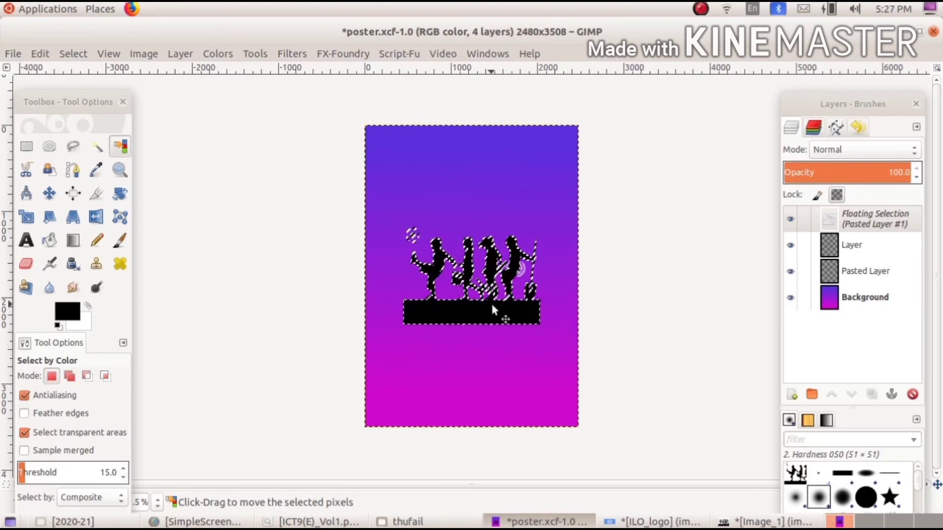
left_click(54, 192)
left_click_drag(475, 311, 479, 378)
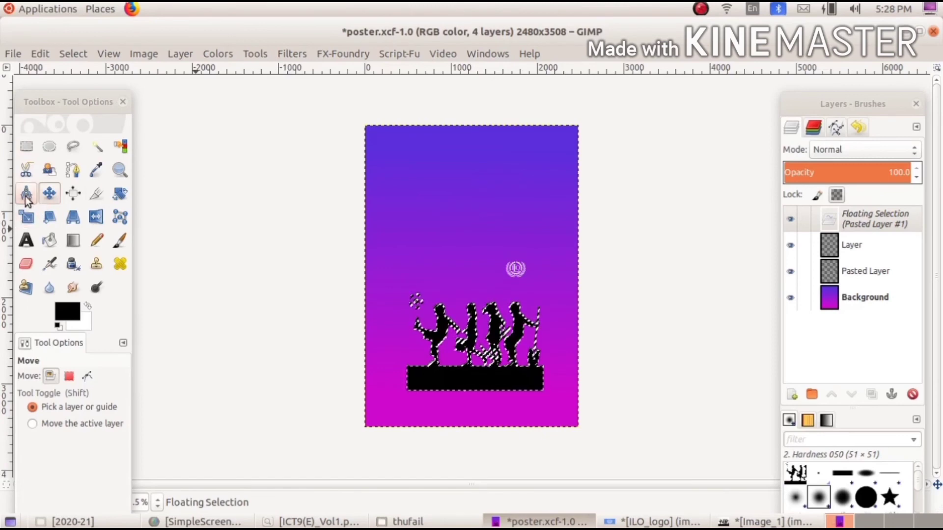
Scale the floating silhouettes to about 2460 × 1539 px across the poster's bottom and anchor them to the layer named Layer
left_click(27, 216)
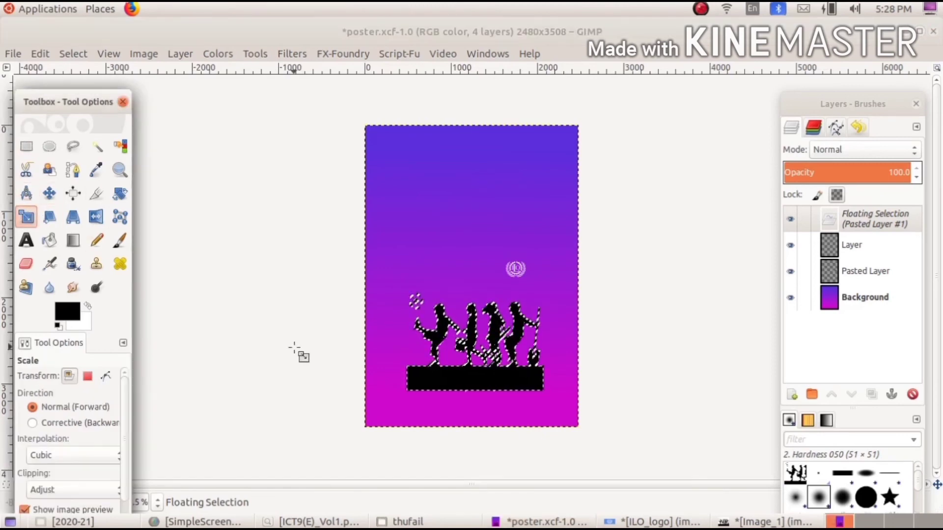
left_click(460, 339)
left_click_drag(405, 393, 363, 428)
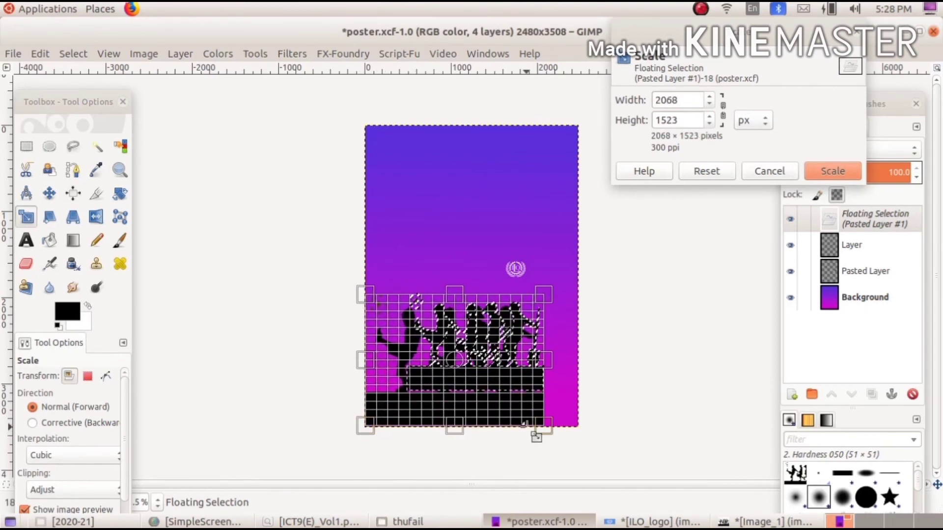
left_click_drag(543, 426, 572, 424)
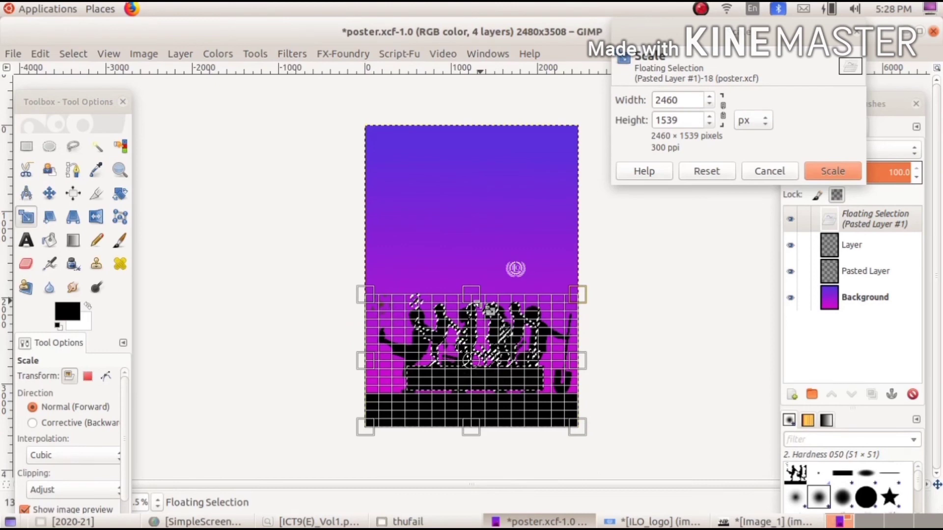
left_click(833, 171)
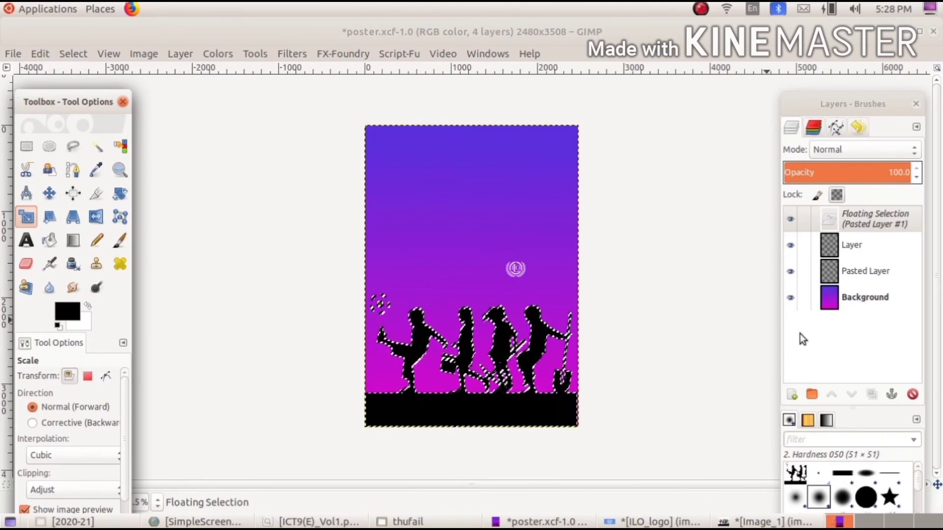
left_click(891, 395)
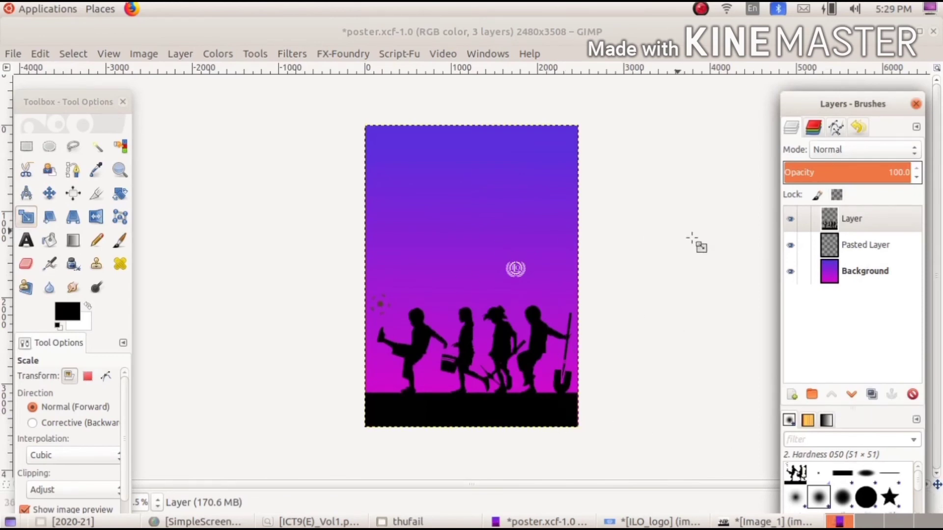
Scale the ILO emblem on Pasted Layer to about 675 × 297 px, centred horizontally above the silhouettes
left_click(851, 256)
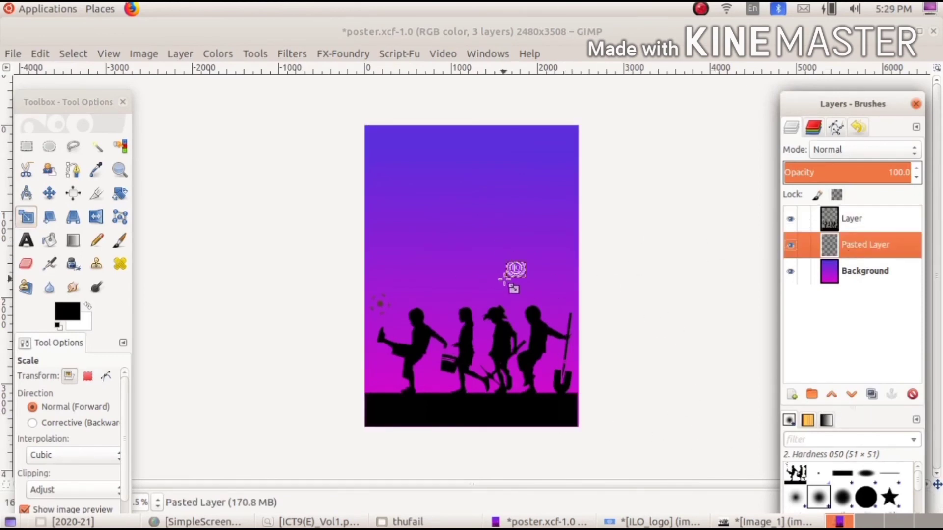
left_click(524, 277)
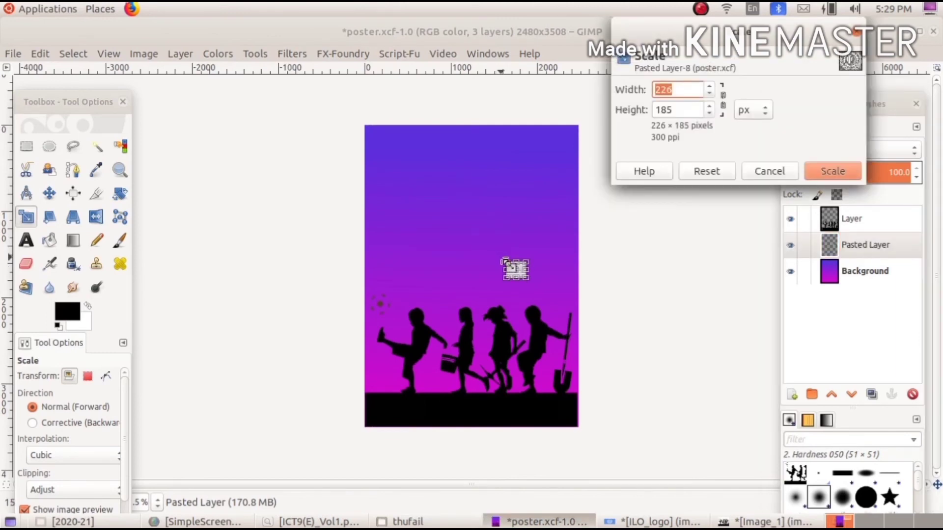
left_click_drag(506, 264, 426, 223)
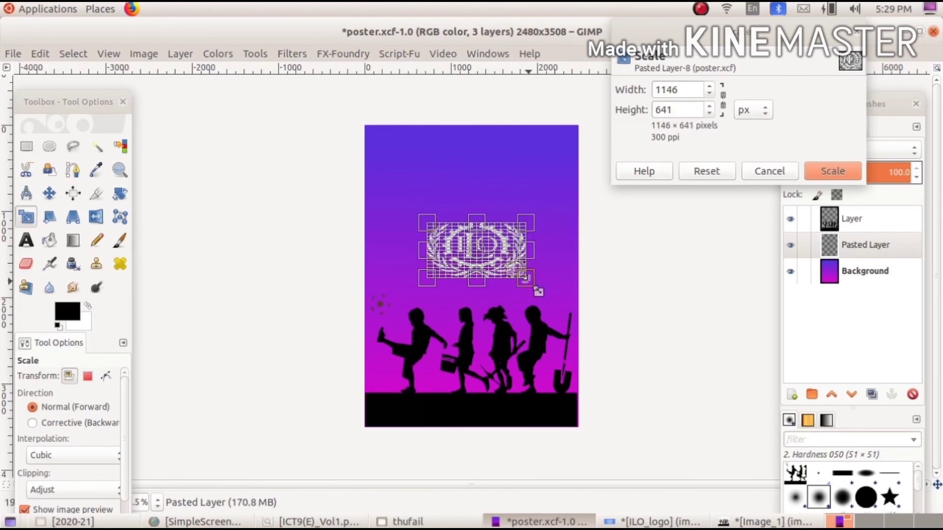
left_click_drag(538, 292, 484, 238)
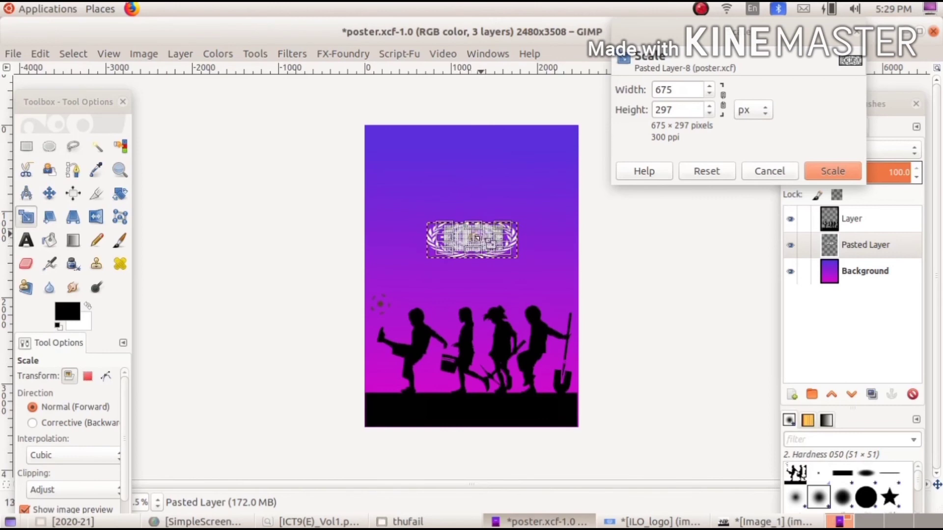
left_click(813, 166)
Make the silhouette layer active and save the poster to poster.xcf
left_click(842, 218)
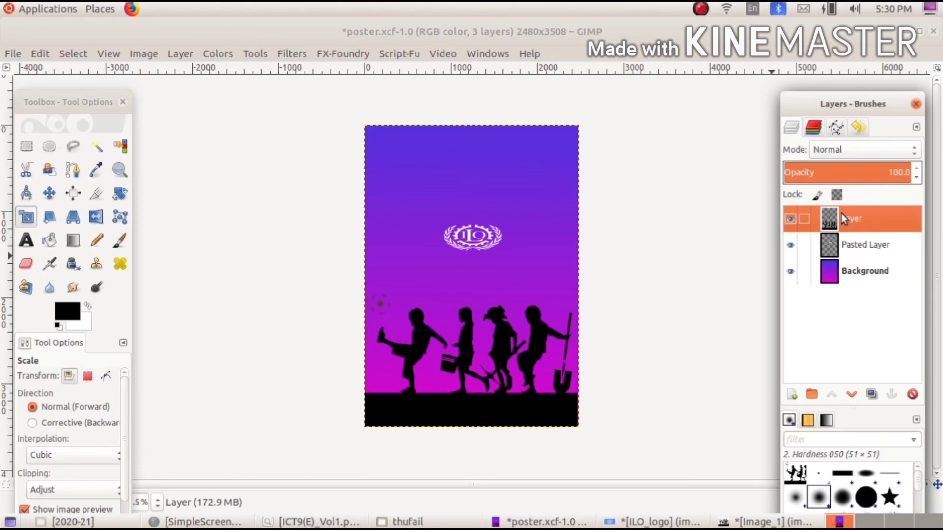
key("ctrl+s")
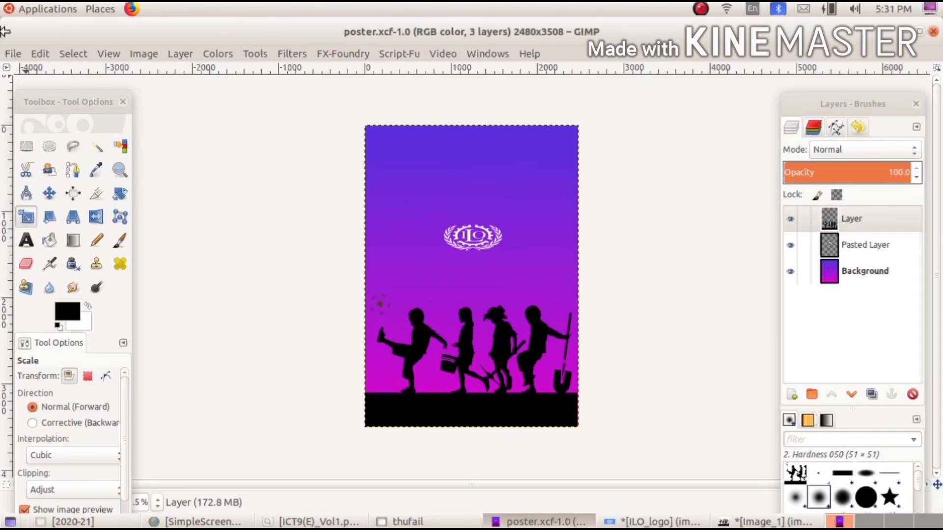
left_click(15, 53)
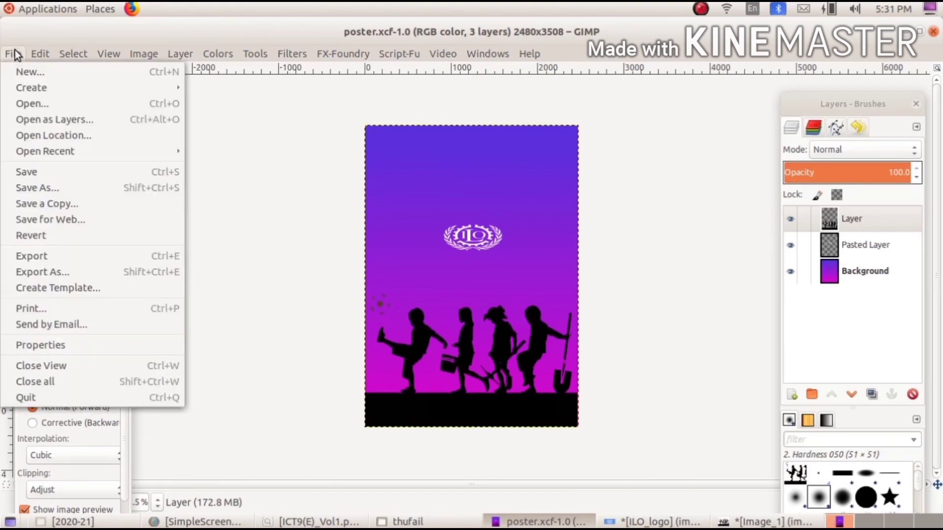
left_click(51, 172)
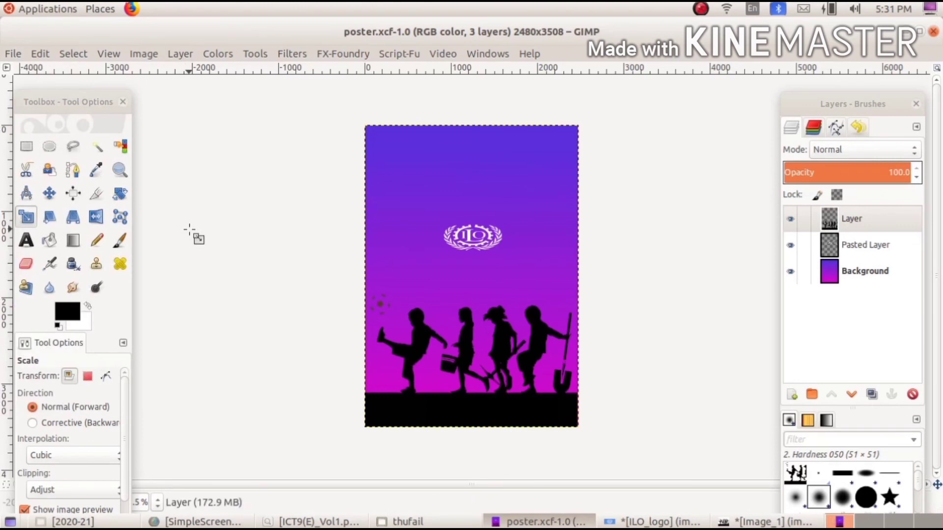